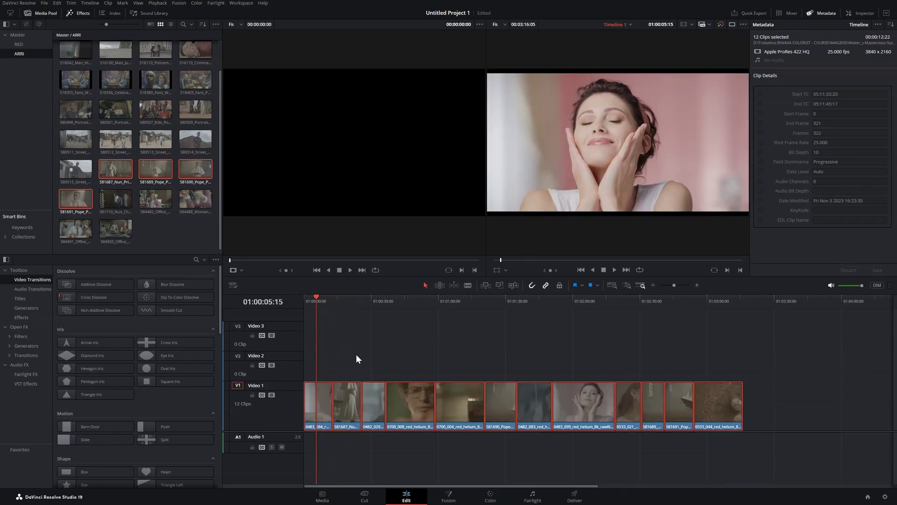
Display all timeline clips in the Color page's Lightbox with enlarged thumbnails, four per row.
click(356, 359)
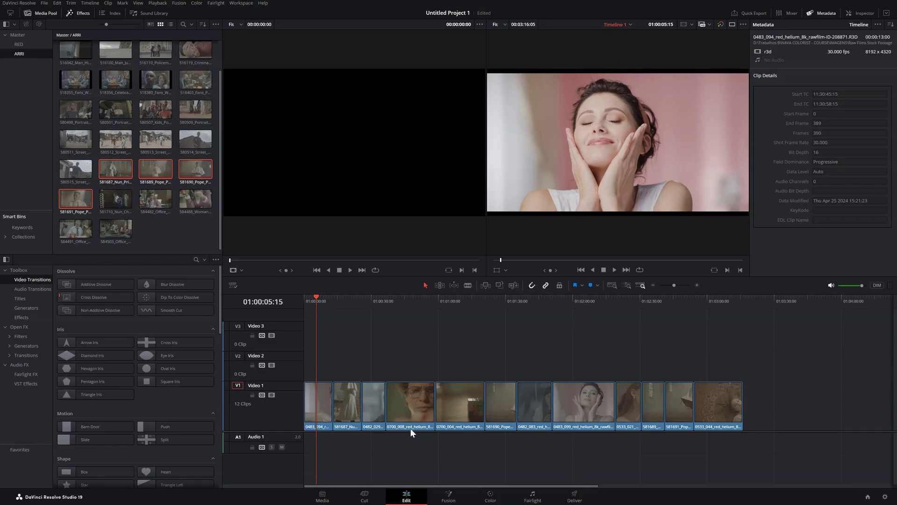
click(490, 496)
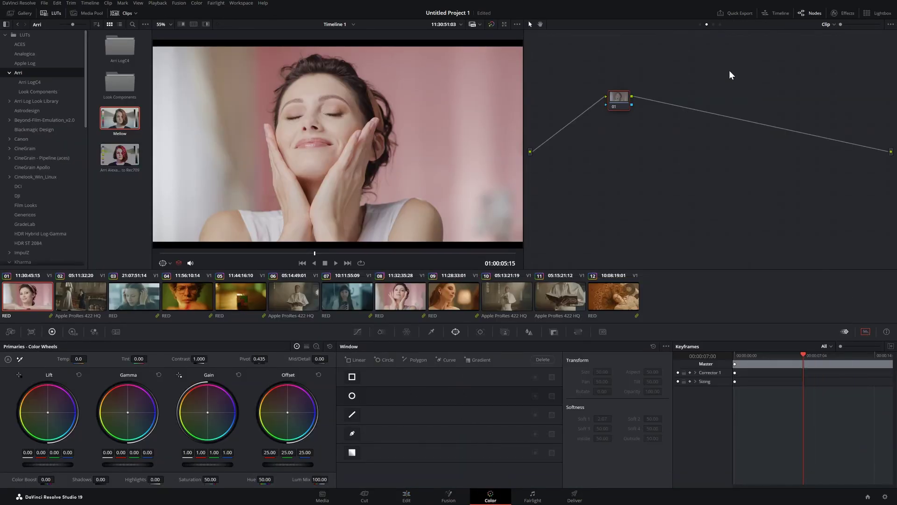
click(877, 13)
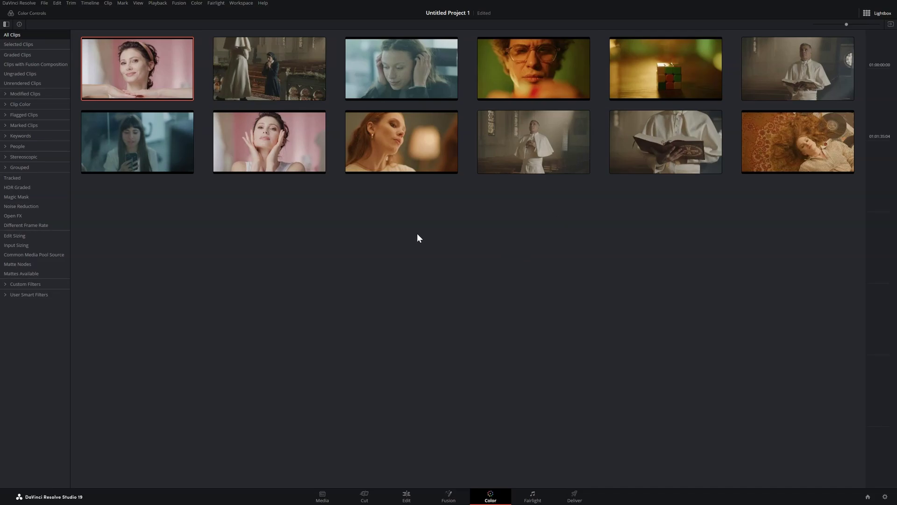
drag(846, 24, 868, 27)
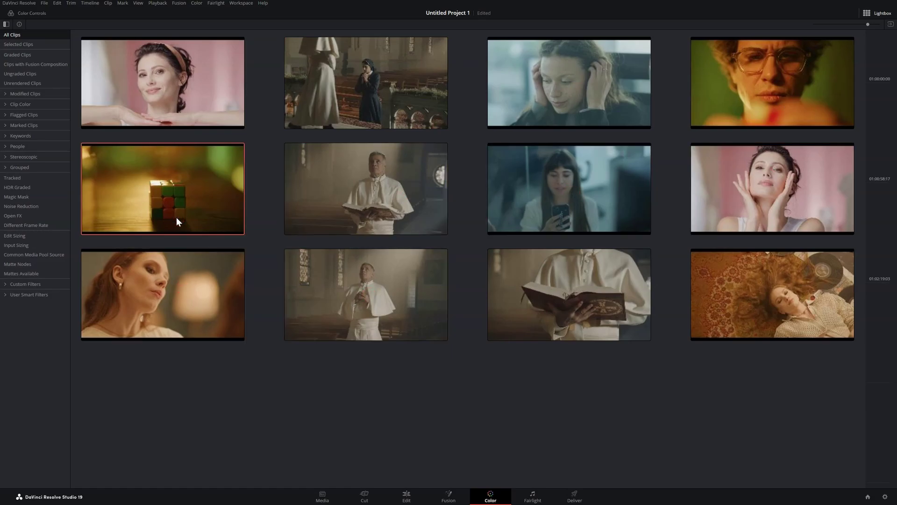
Assign the Orange clip color to both clips of the woman against the pink background.
click(178, 92)
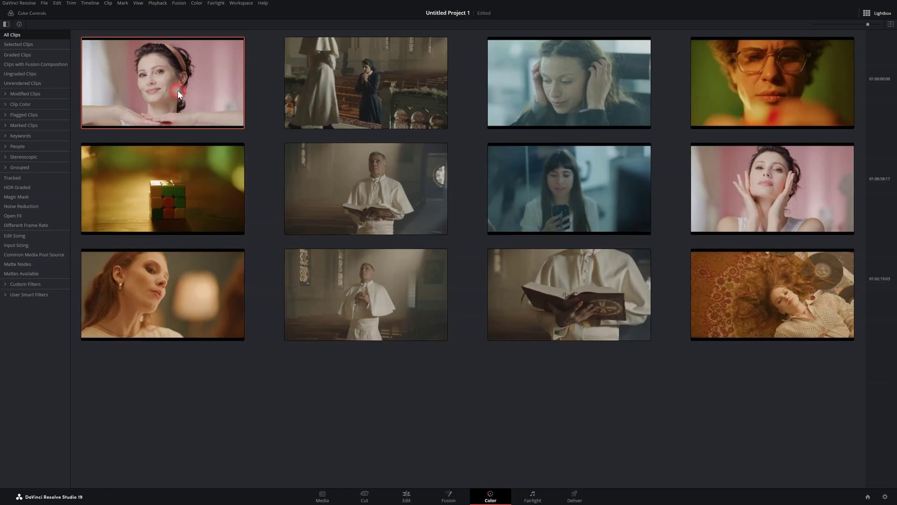
click(787, 195)
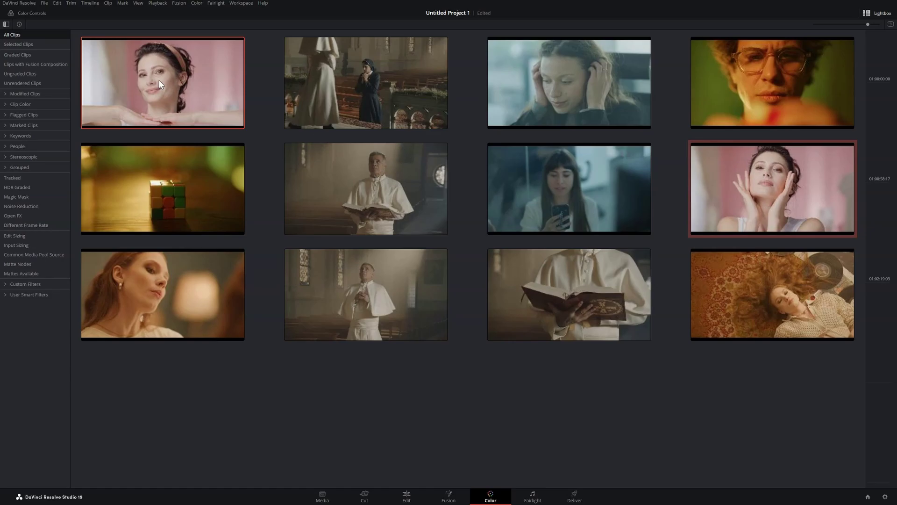
right_click(191, 96)
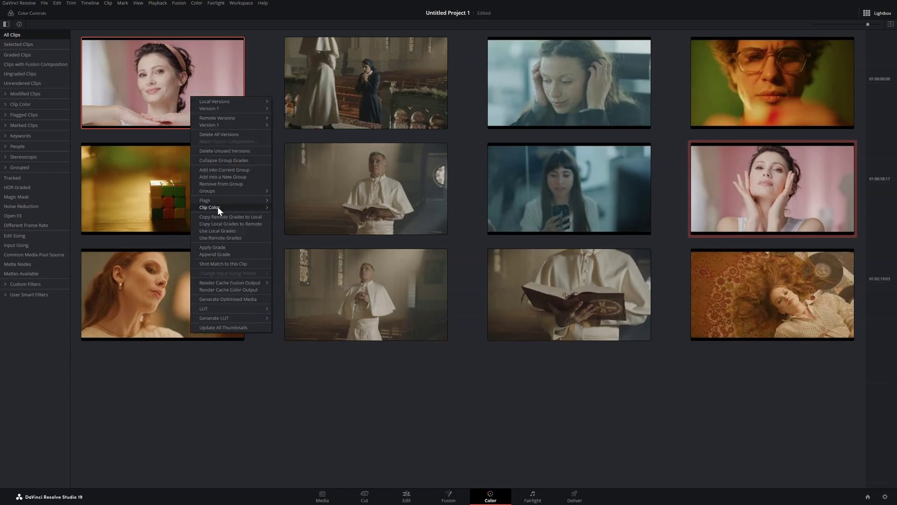
mouse_move(217, 207)
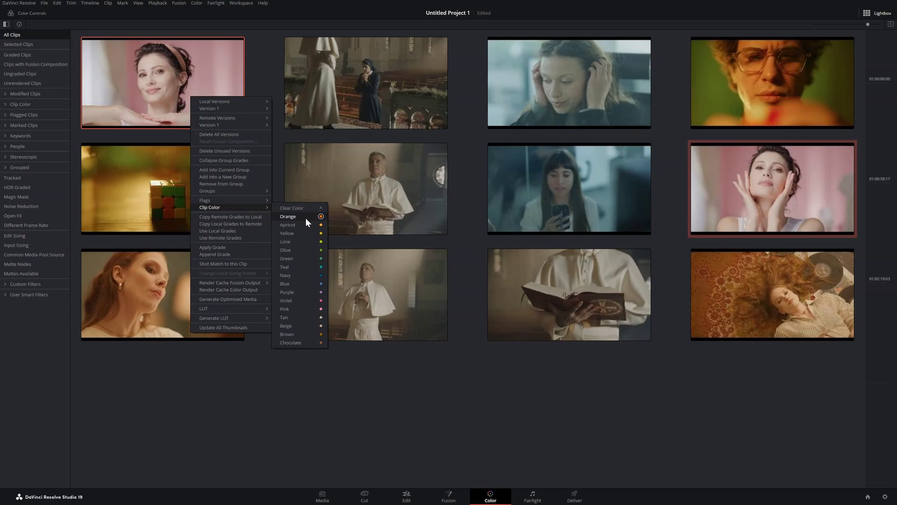
click(307, 221)
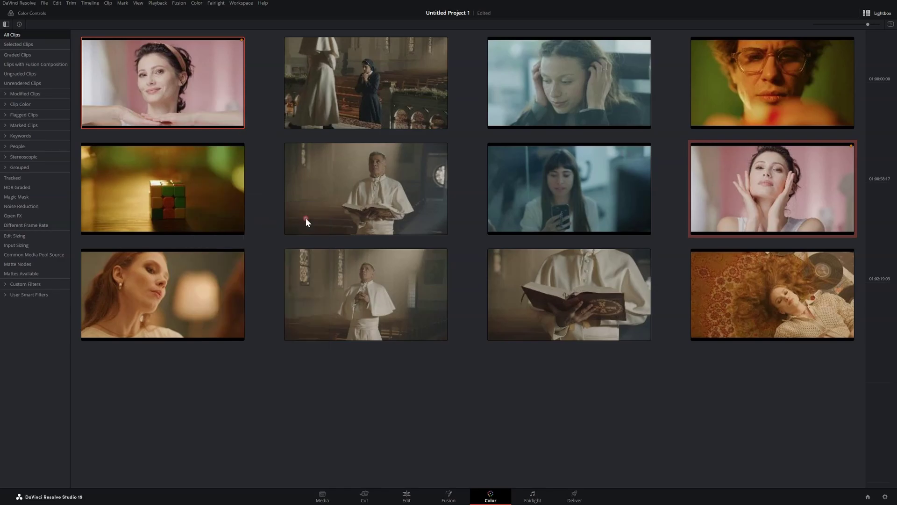
Assign the Apricot clip color to the four church clips showing the nun, the pope and the open book.
click(366, 108)
ctrl+click(369, 192)
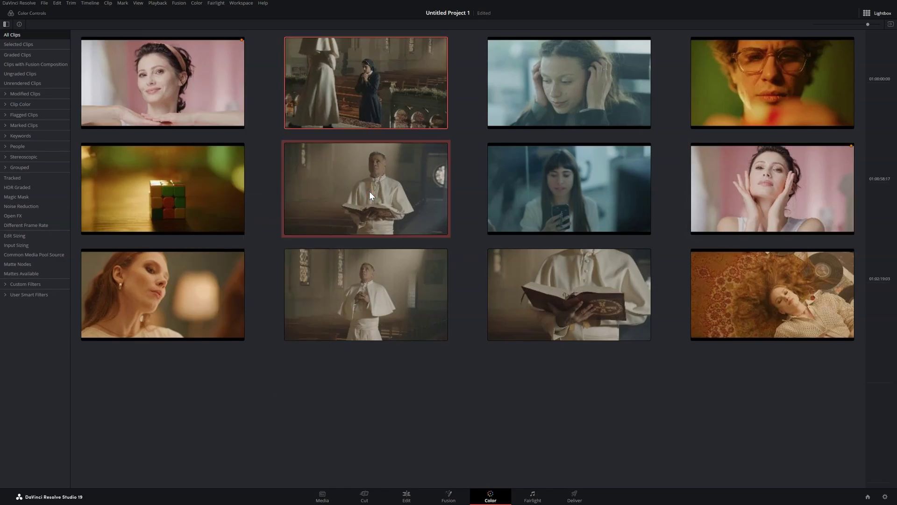
ctrl+click(411, 281)
ctrl+click(540, 290)
right_click(532, 290)
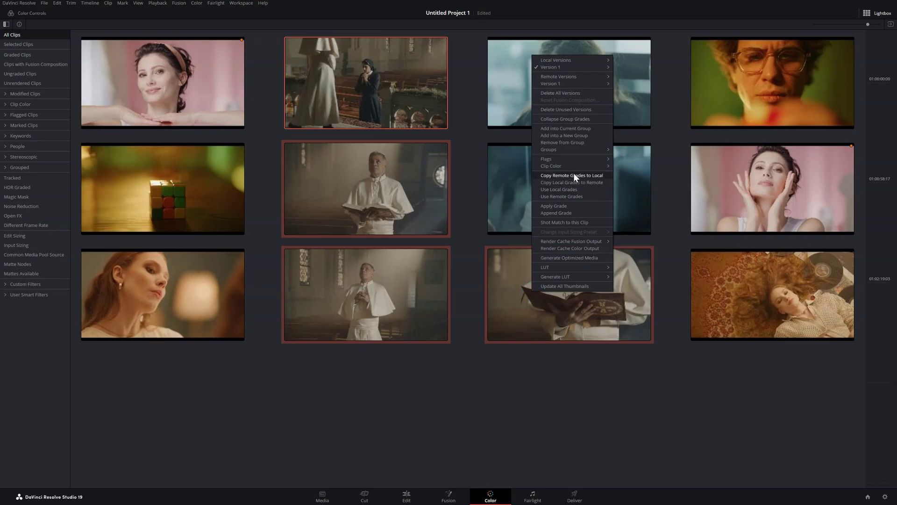
mouse_move(562, 167)
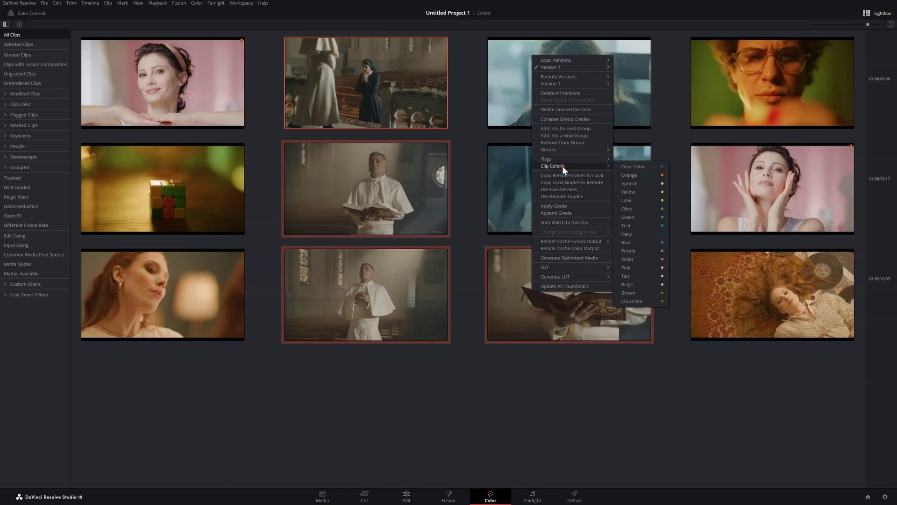
click(640, 183)
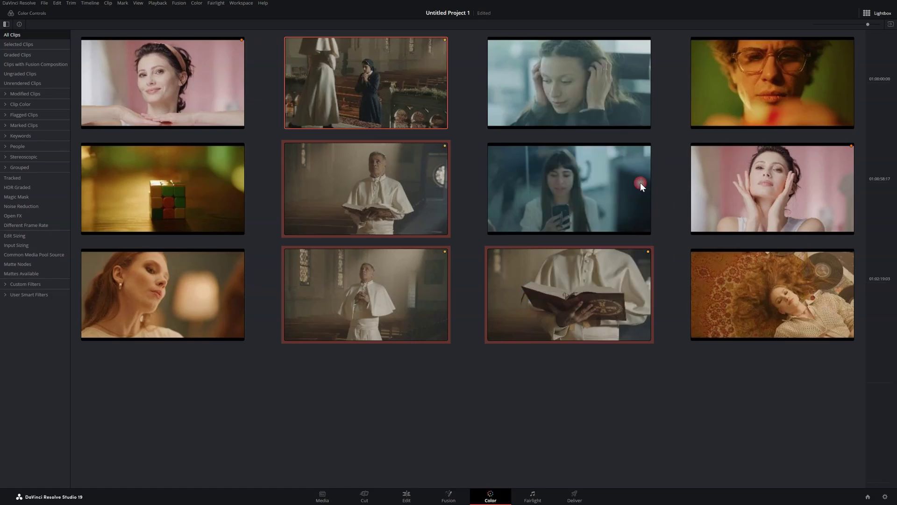
Assign the Yellow clip color to the two blue-toned office clips of the women.
click(572, 90)
ctrl+click(568, 188)
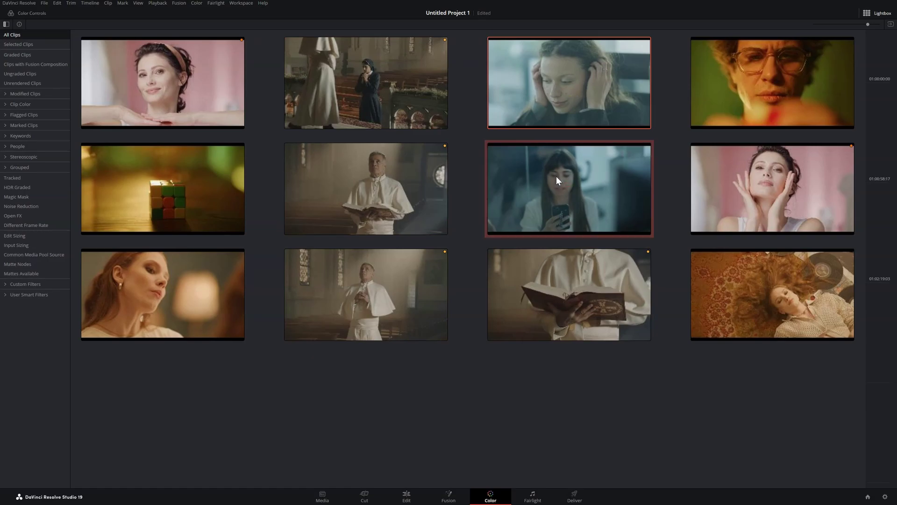
right_click(557, 177)
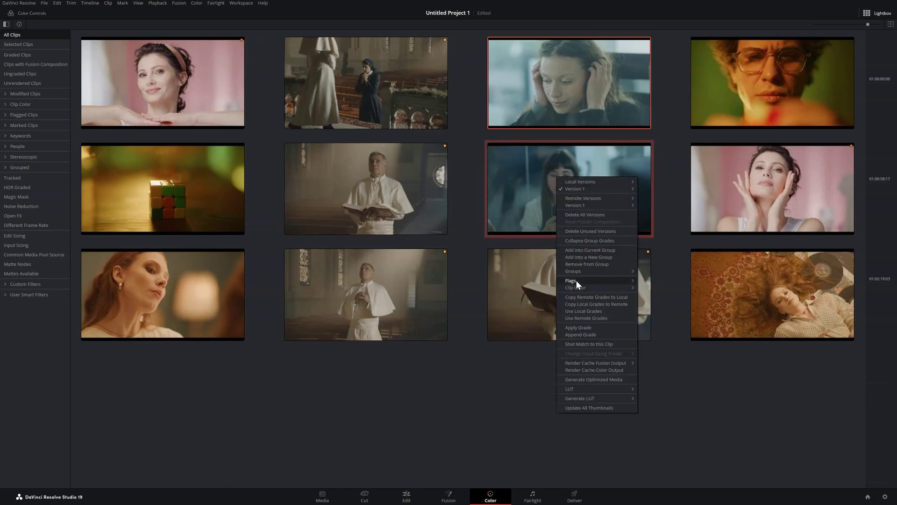
mouse_move(581, 290)
click(666, 316)
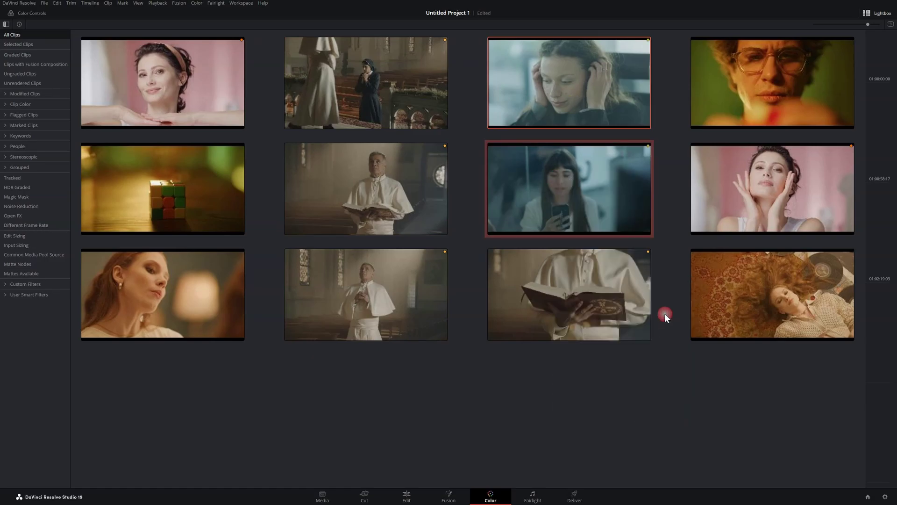
Assign the Lime clip color to the clip of the man with glasses and the Rubik's cube clip.
click(749, 99)
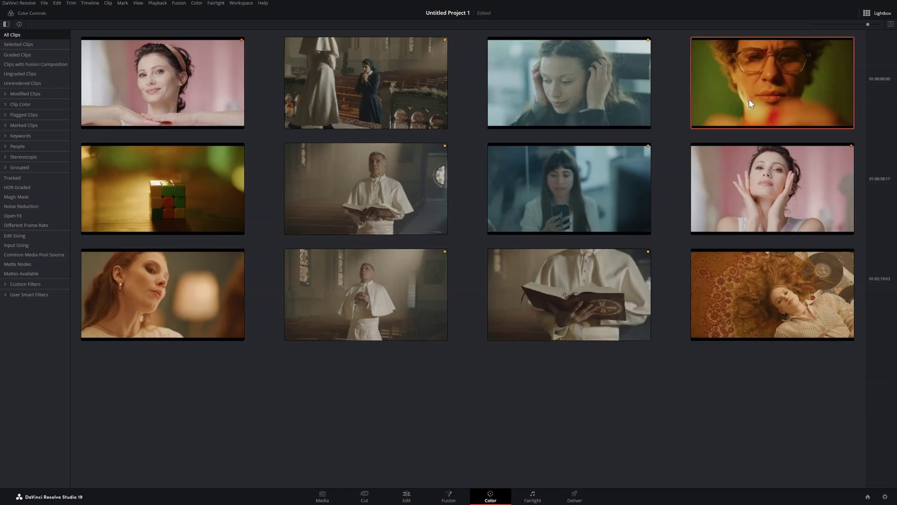
right_click(180, 193)
mouse_move(212, 306)
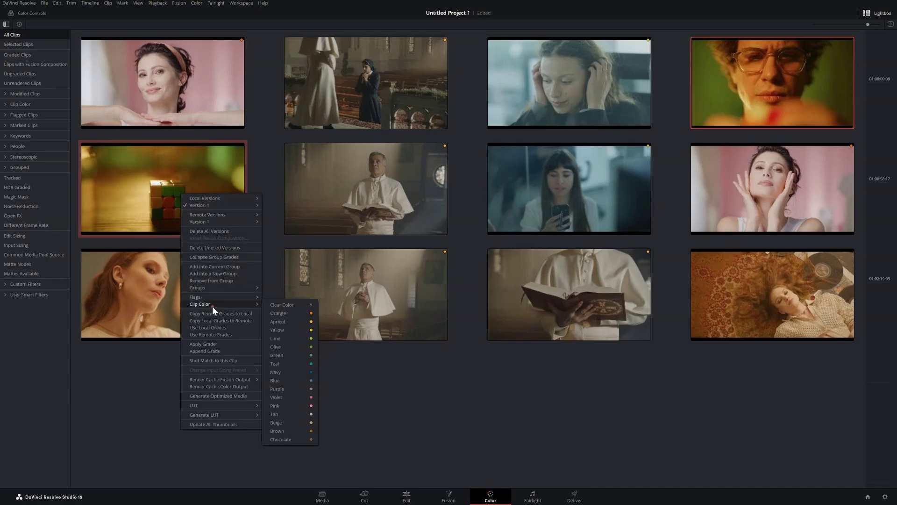
click(289, 339)
Assign the Green clip color to the two warm-toned clips of the red-haired women.
click(168, 297)
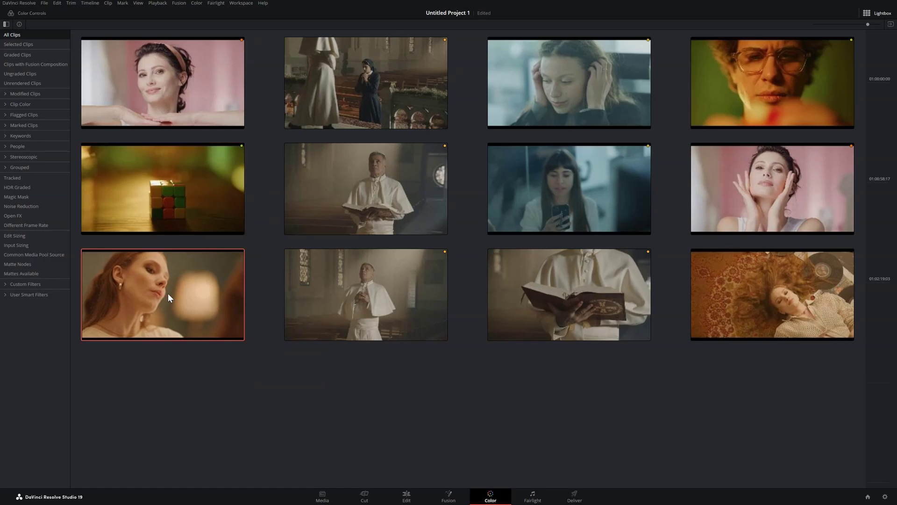
right_click(745, 294)
mouse_move(776, 168)
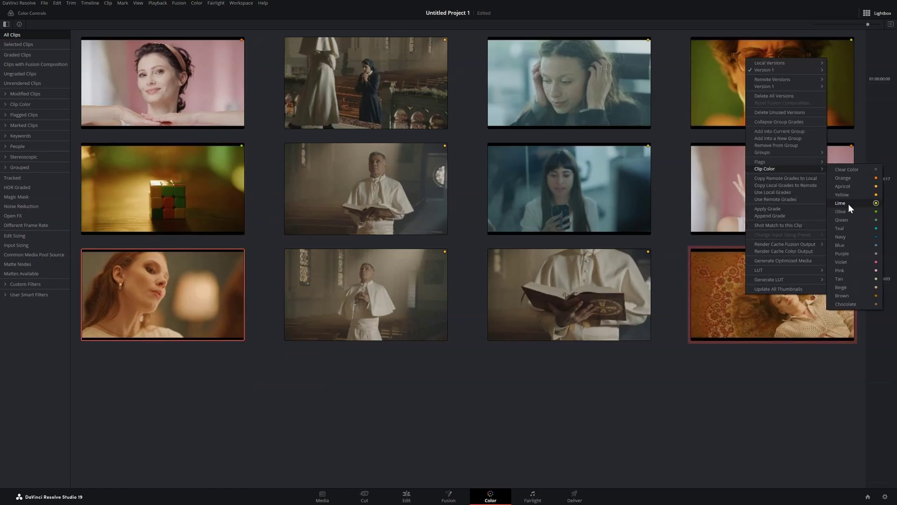
click(847, 220)
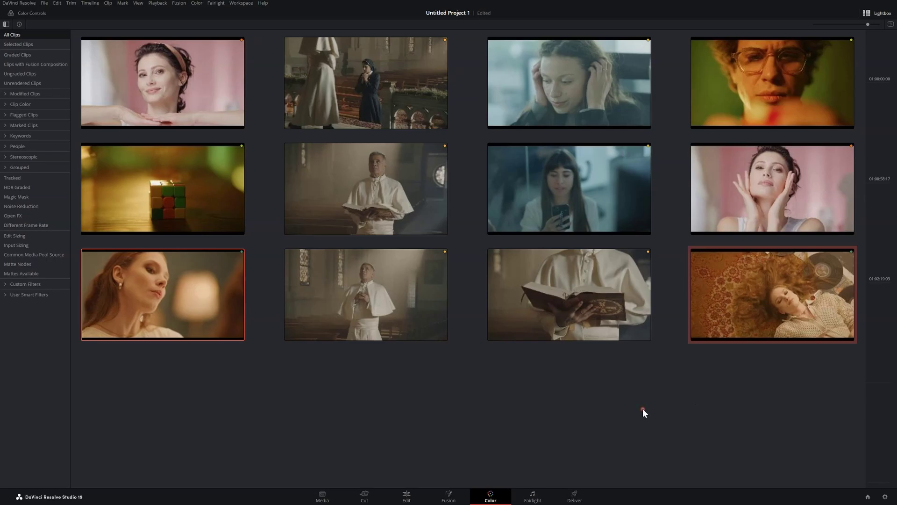
Close the Lightbox and check the clip colors in the Edit page timeline.
click(872, 12)
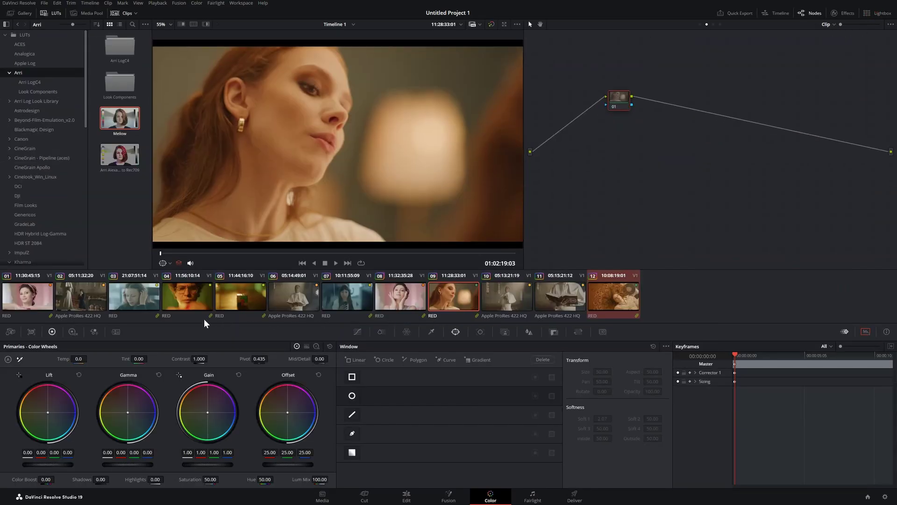
click(407, 496)
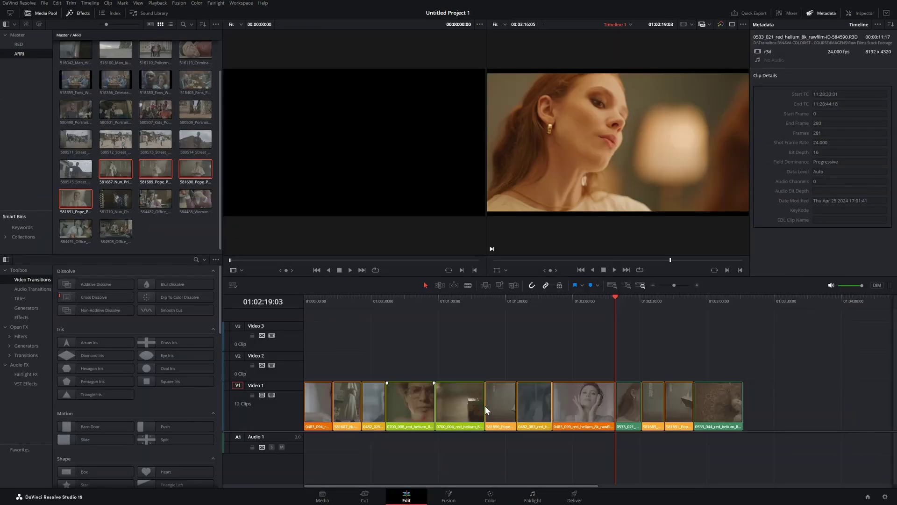
click(497, 301)
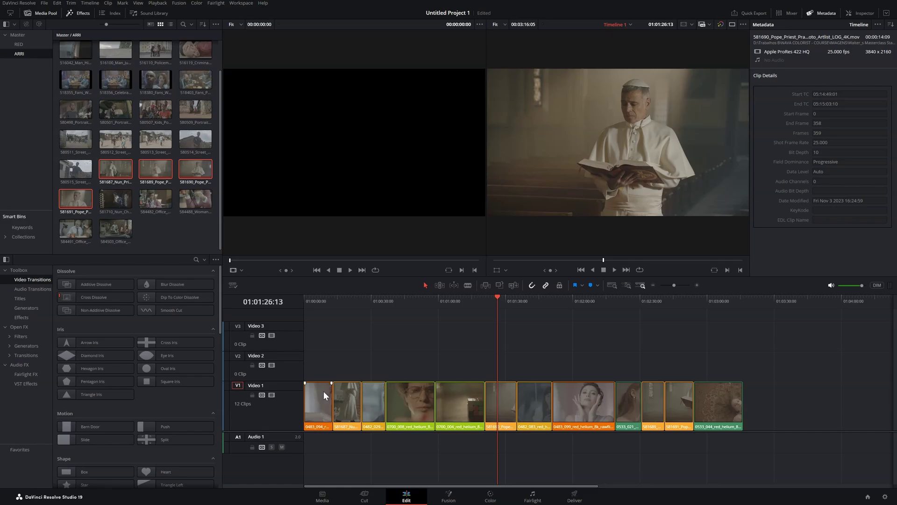
Return to the Color page and filter the clip thumbnails to those with the Yellow clip color.
click(490, 497)
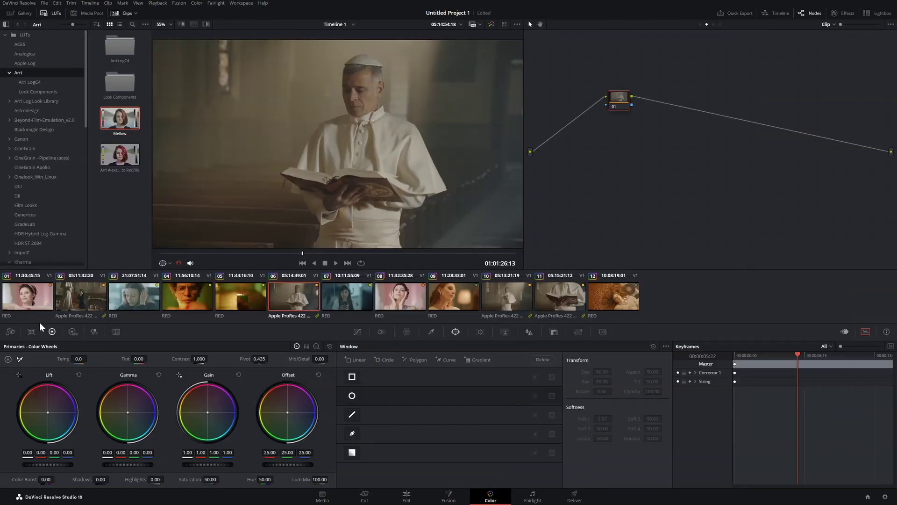
click(349, 304)
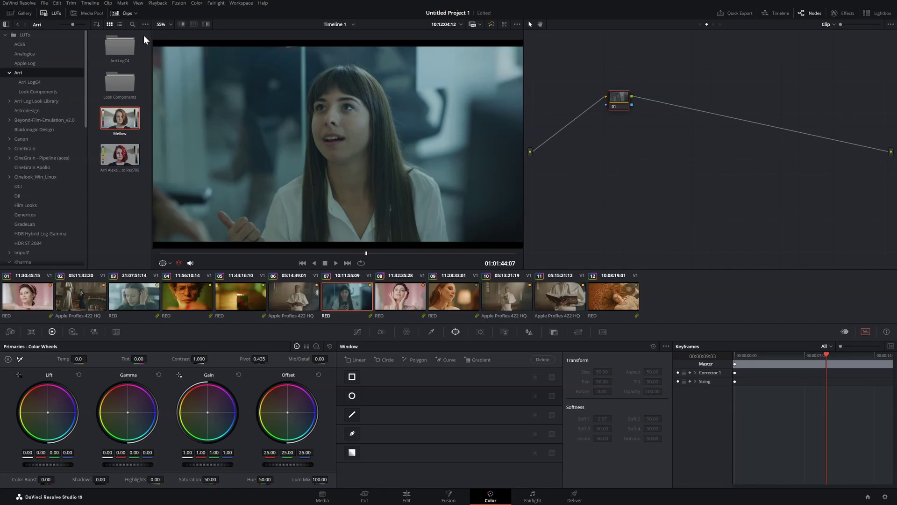
click(136, 13)
mouse_move(172, 81)
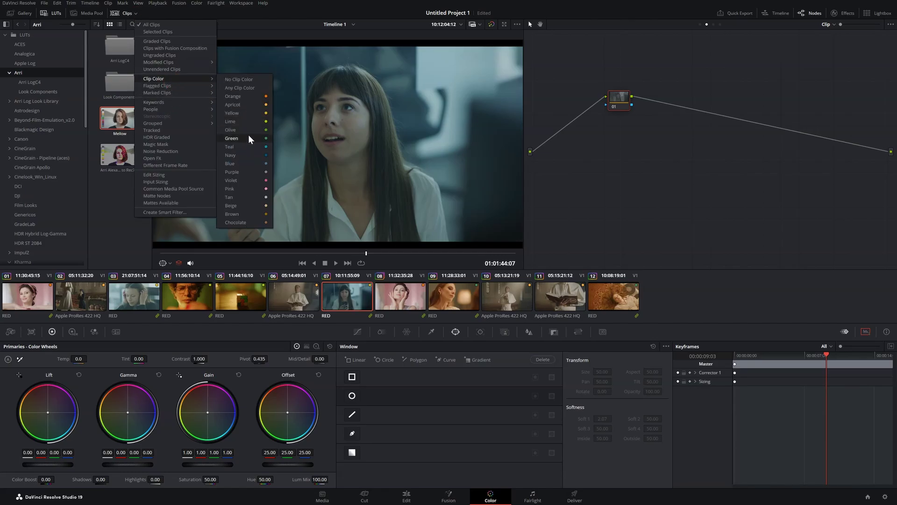
click(261, 113)
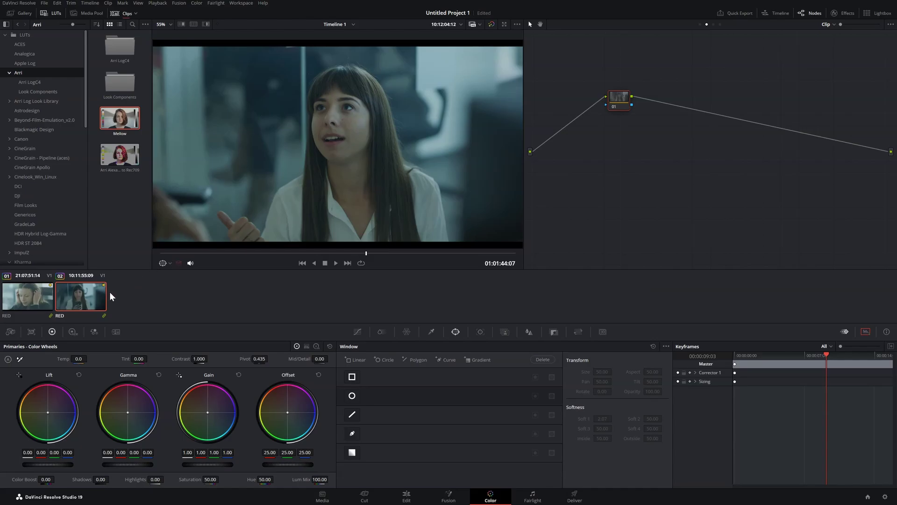
Compare the two filtered office clips by switching back and forth between them in the viewer.
click(28, 298)
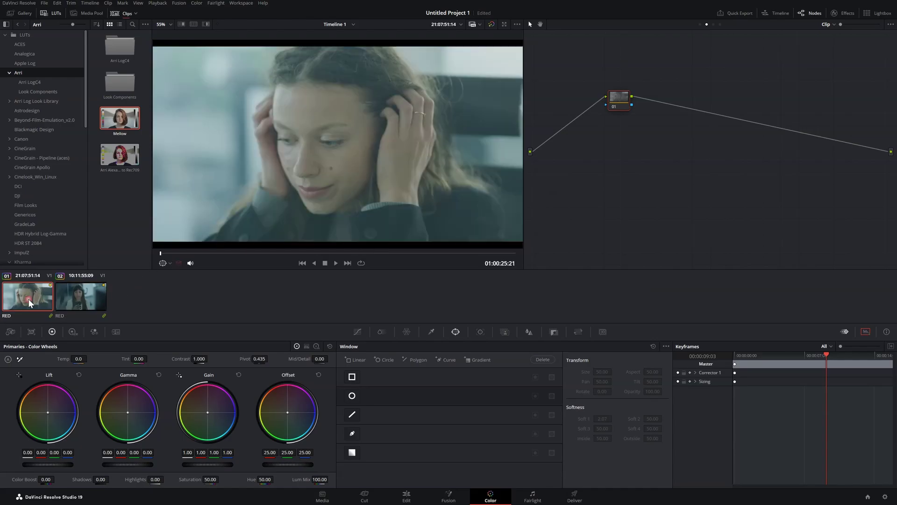
click(74, 296)
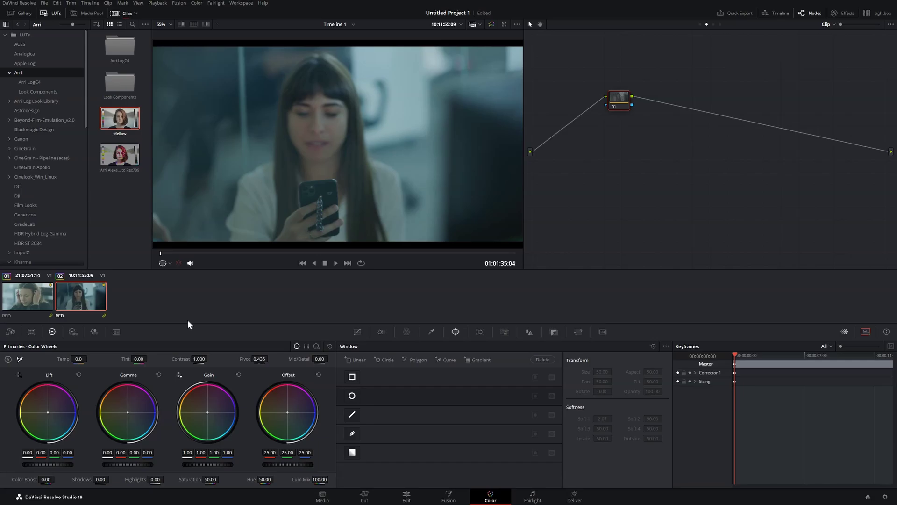
key(Up)
key(Down)
key(Up)
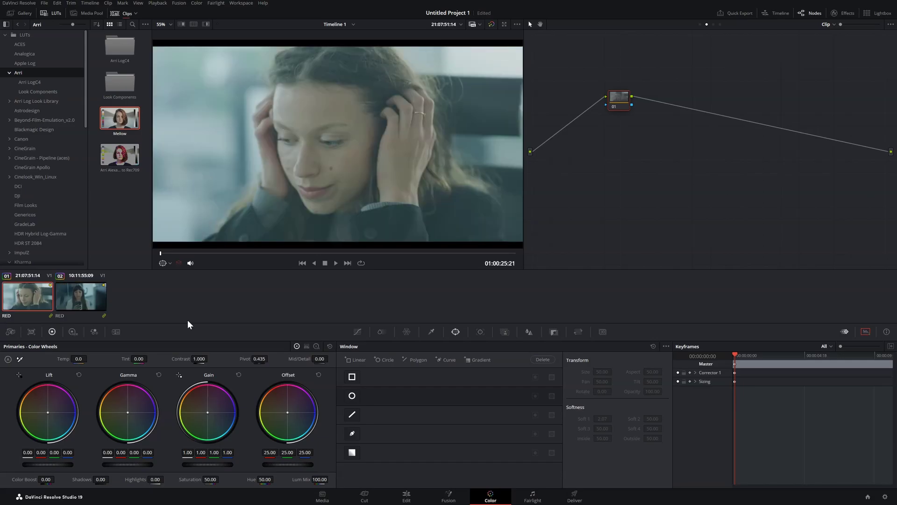
Show all clips again, preview the third clip, and step forward through the timeline to clip 07.
click(134, 13)
click(150, 23)
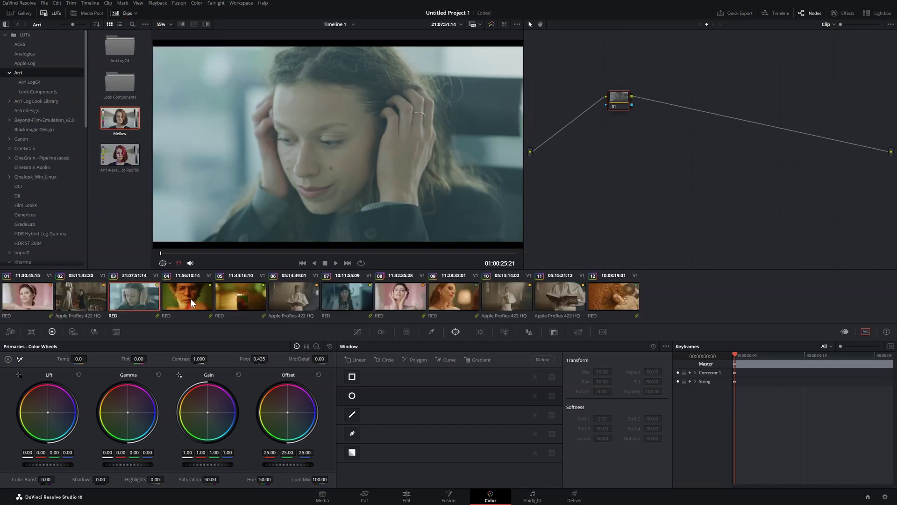
drag(301, 253, 374, 254)
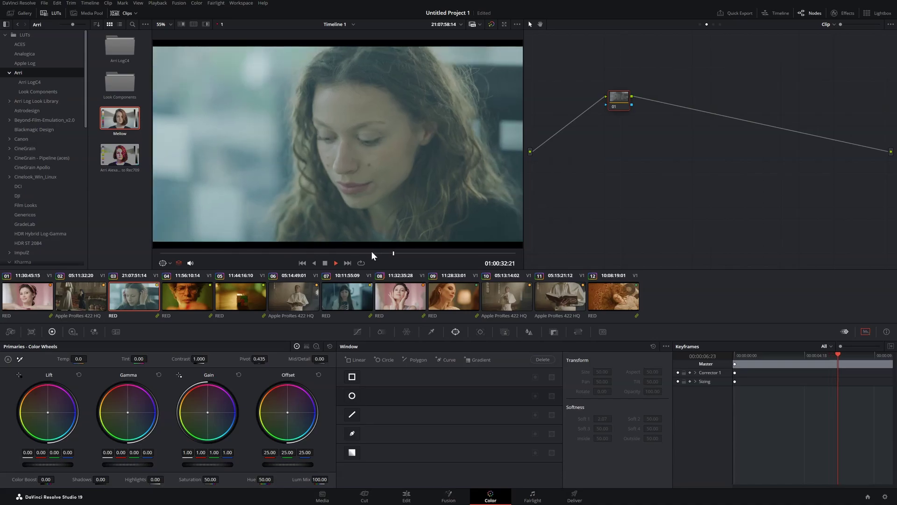
key(space)
key(Down)
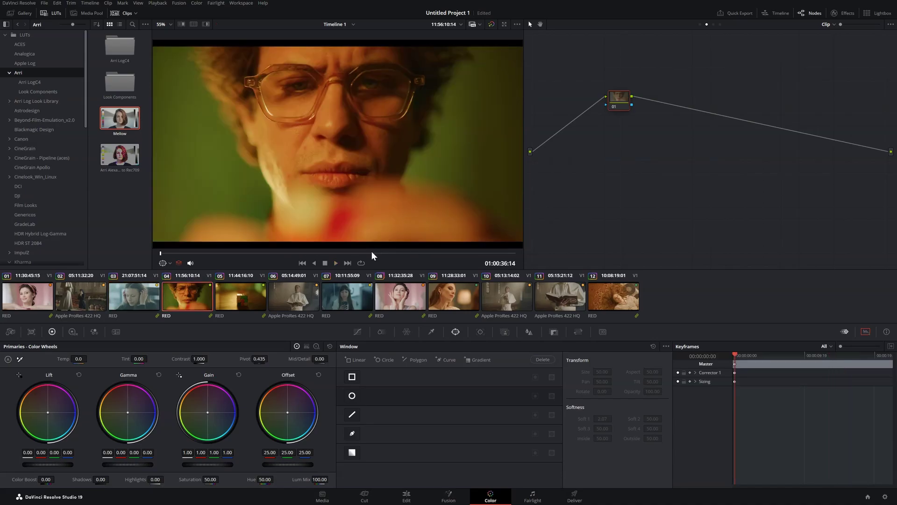
click(358, 273)
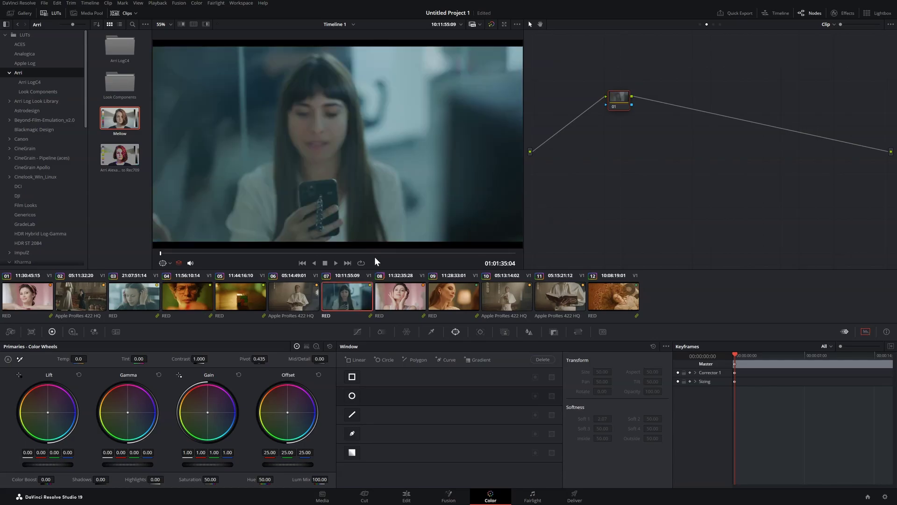
Scrub through clip 07, view clip 03, and look over the available clip filters without applying one.
drag(403, 252, 442, 253)
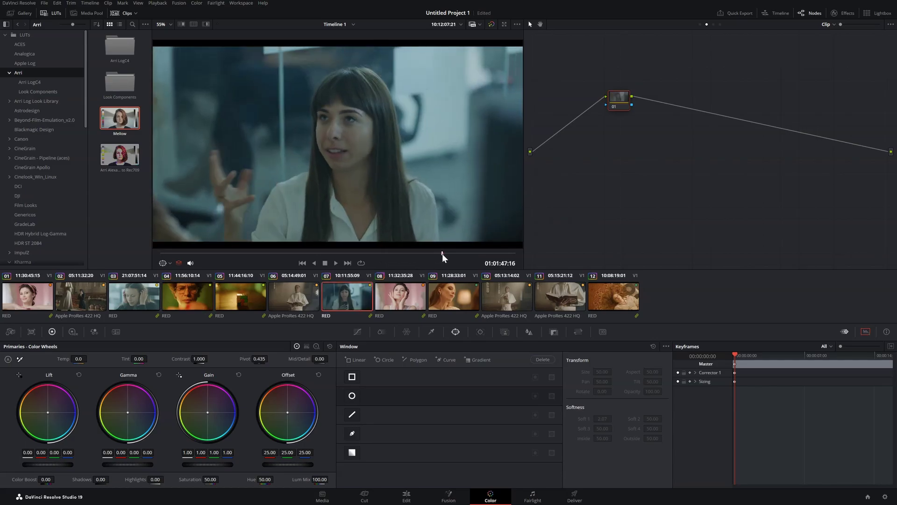
click(140, 297)
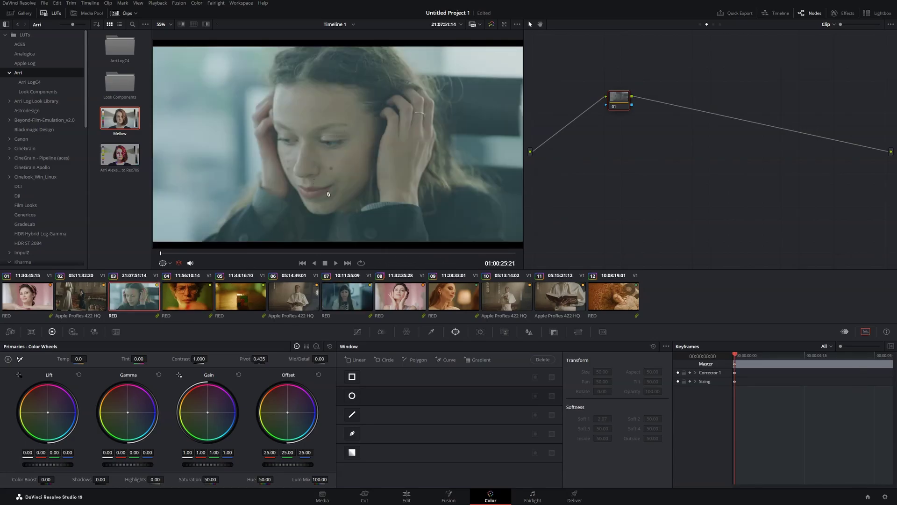
click(134, 13)
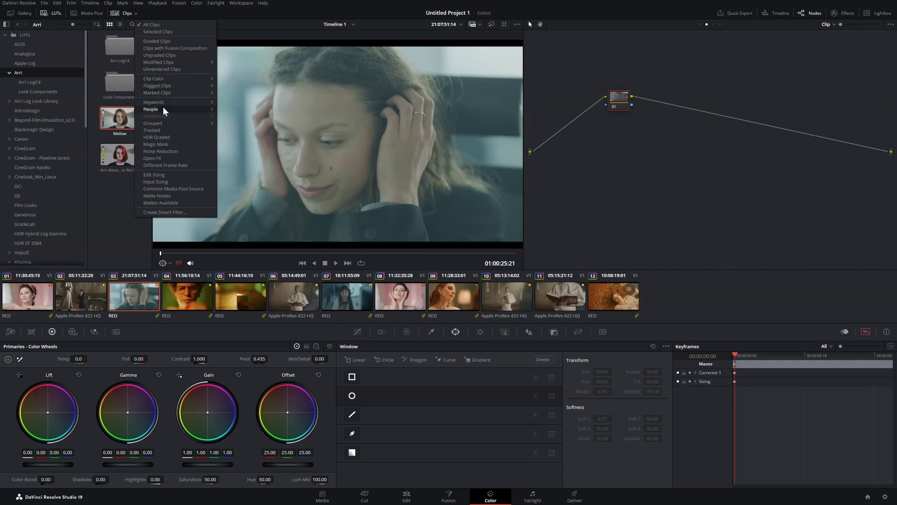
click(610, 182)
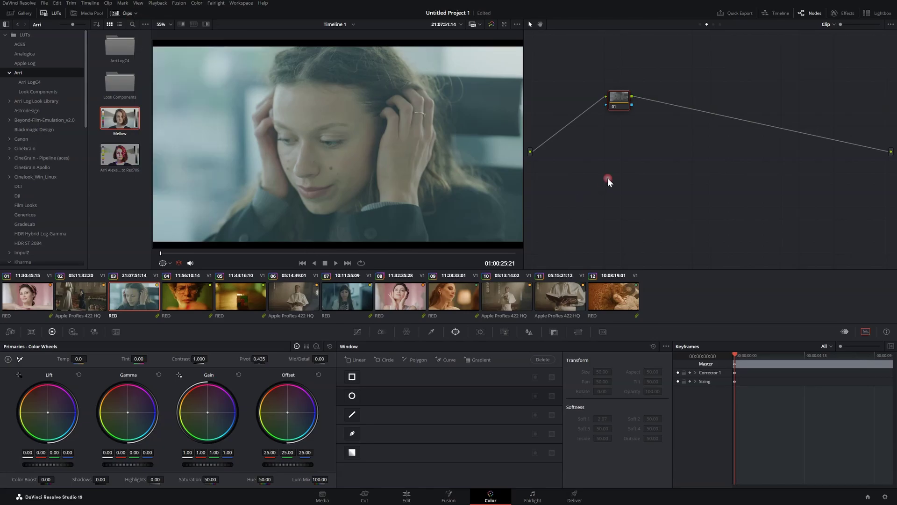
Open the Lightbox with its filter sidebar shown and filter the clips to the Yellow clip color.
click(880, 14)
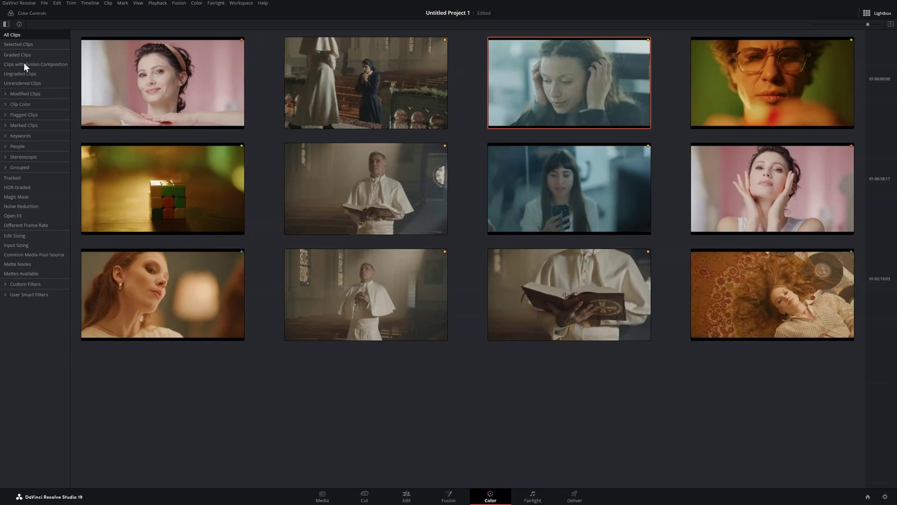
click(6, 24)
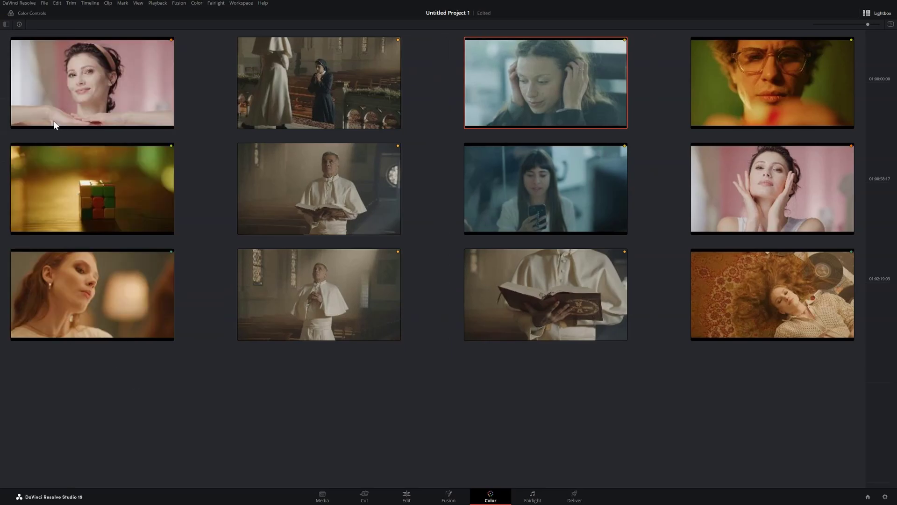
click(6, 24)
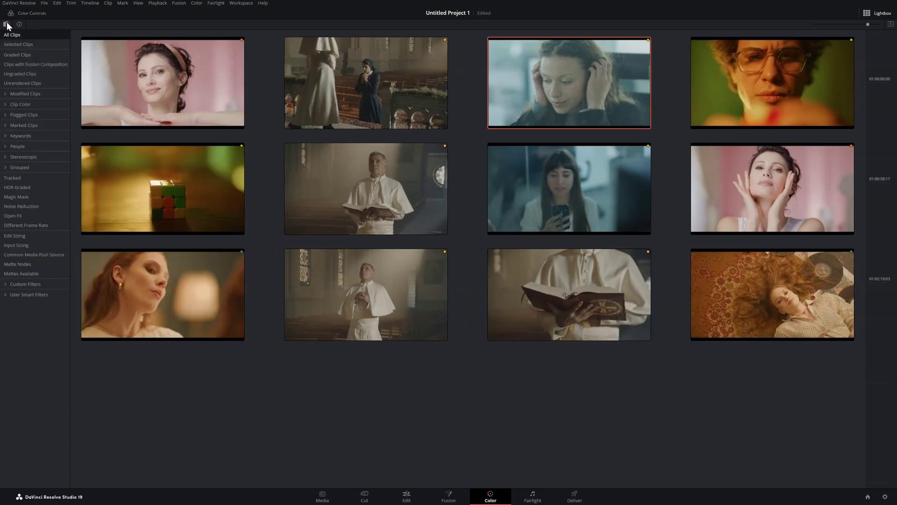
click(5, 104)
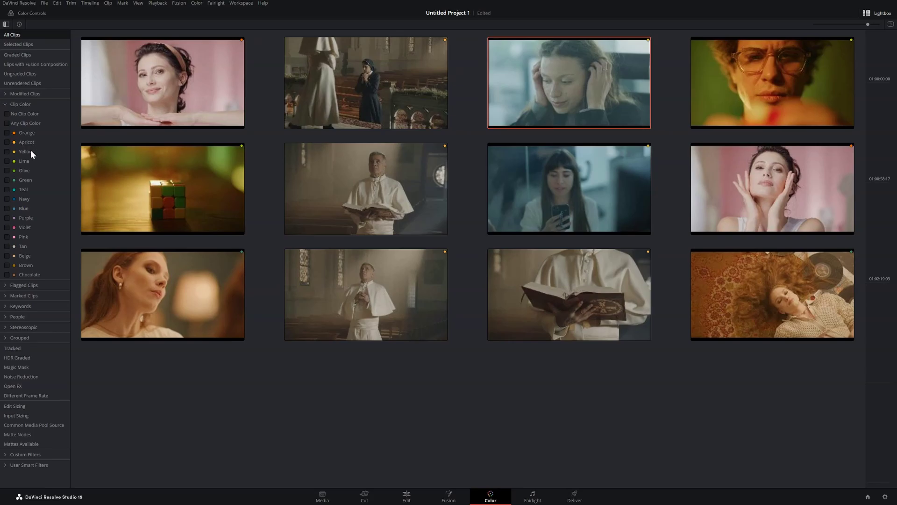
click(25, 151)
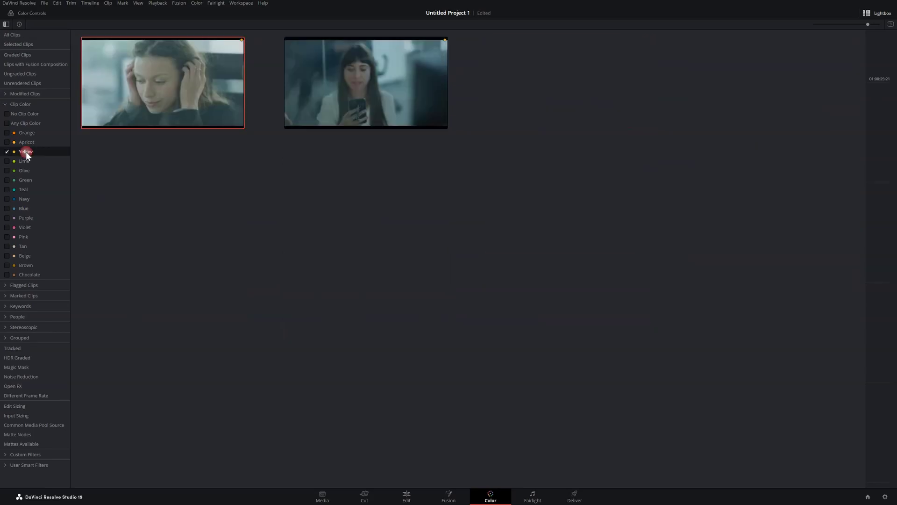
Filter the Lightbox by the Apricot, Orange, Lime and Olive clip colors in turn, clearing each filter before applying another.
click(26, 152)
click(24, 141)
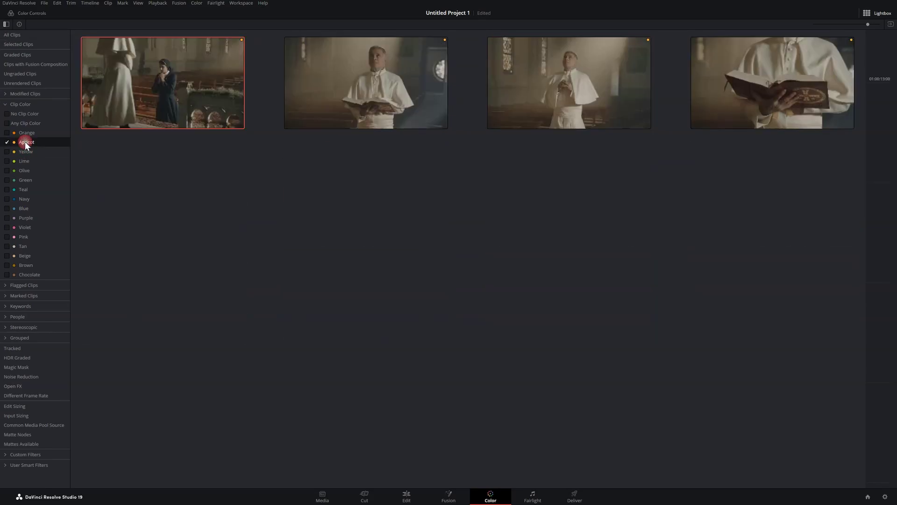
click(27, 141)
click(24, 132)
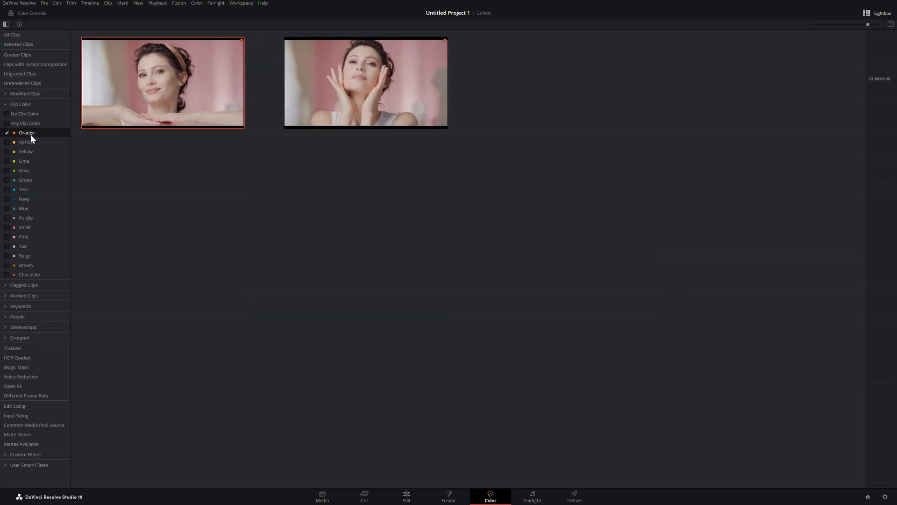
click(30, 136)
click(29, 160)
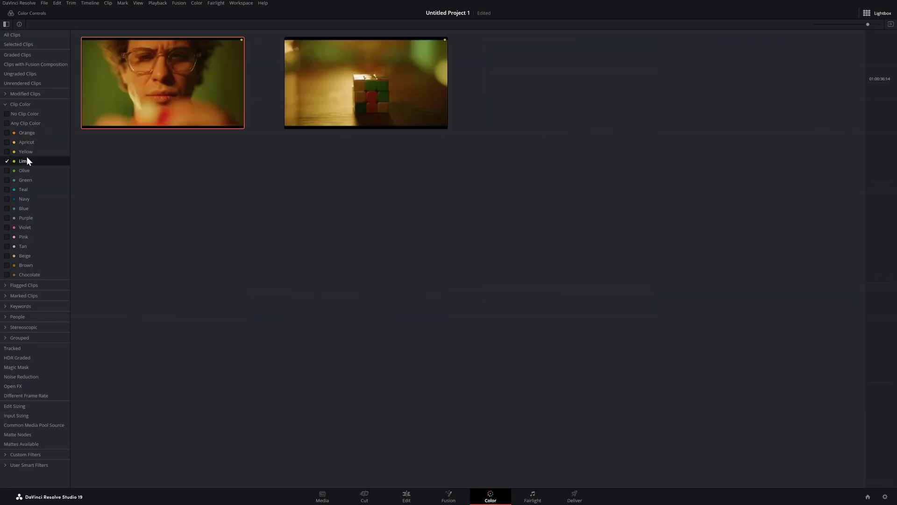
click(26, 159)
click(24, 170)
click(23, 170)
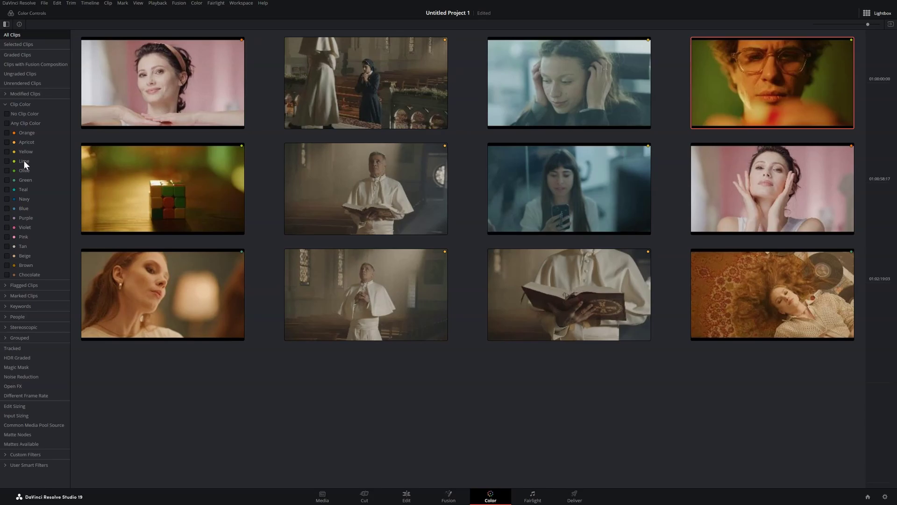
Show the Lime and Yellow clips together in the Lightbox, and clear both color filters.
click(24, 161)
click(24, 151)
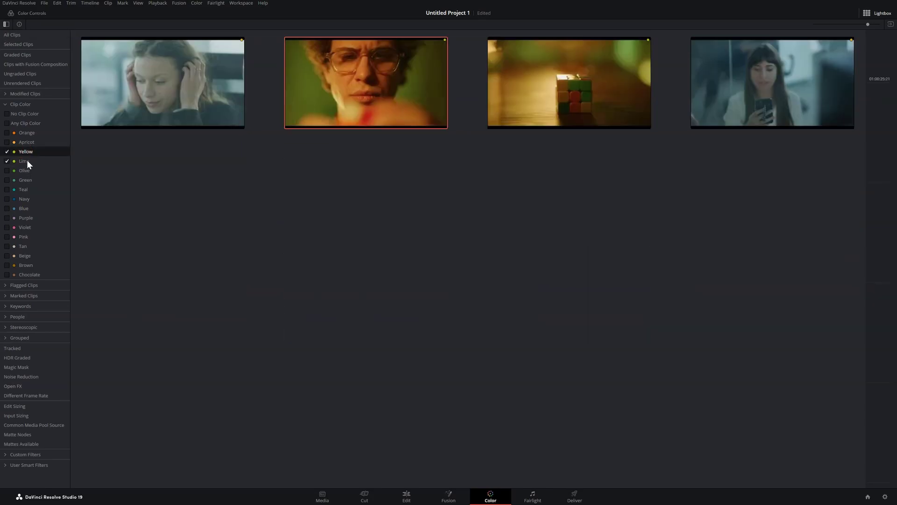
click(27, 160)
click(27, 151)
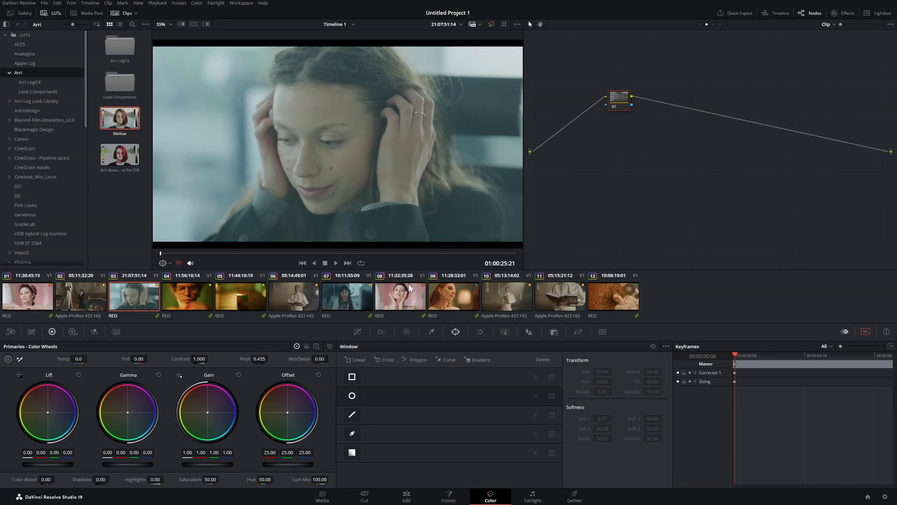
Leave the Lightbox, select the last eight clips in the Edit page timeline, and try a shortcut-assigned clip color on them.
click(873, 16)
drag(446, 349, 735, 438)
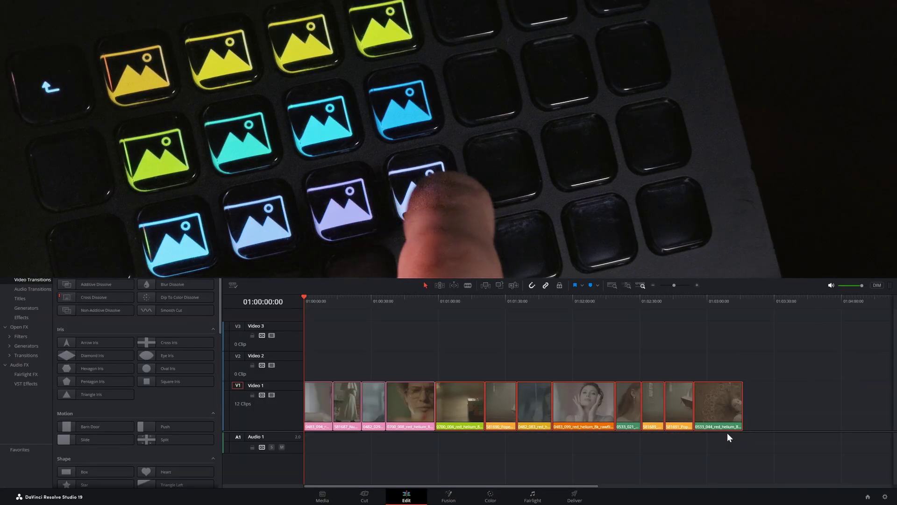
key(ctrl+alt+p)
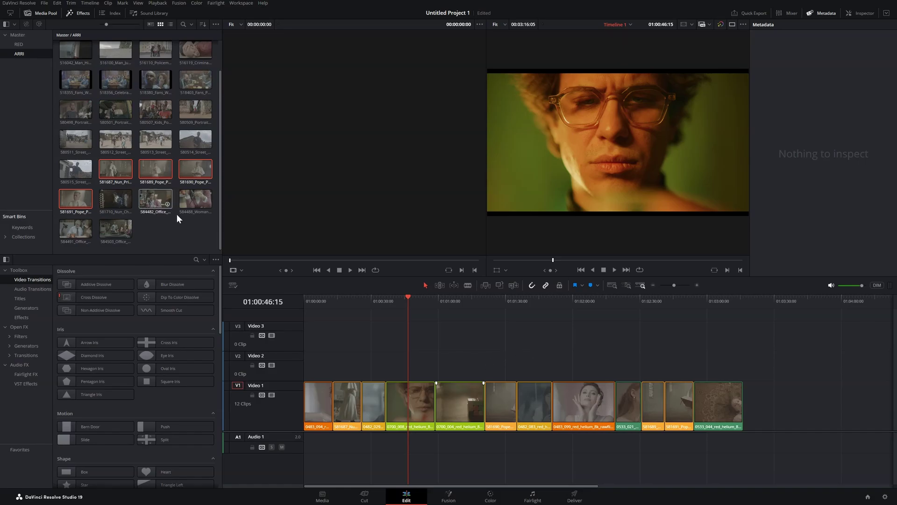
Open Keyboard Customization and search the commands for "marker".
click(24, 4)
click(25, 4)
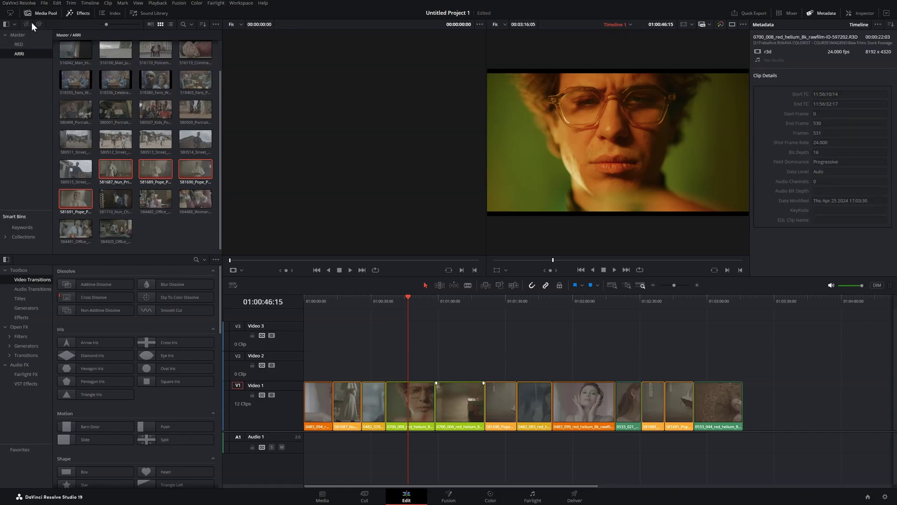
click(21, 5)
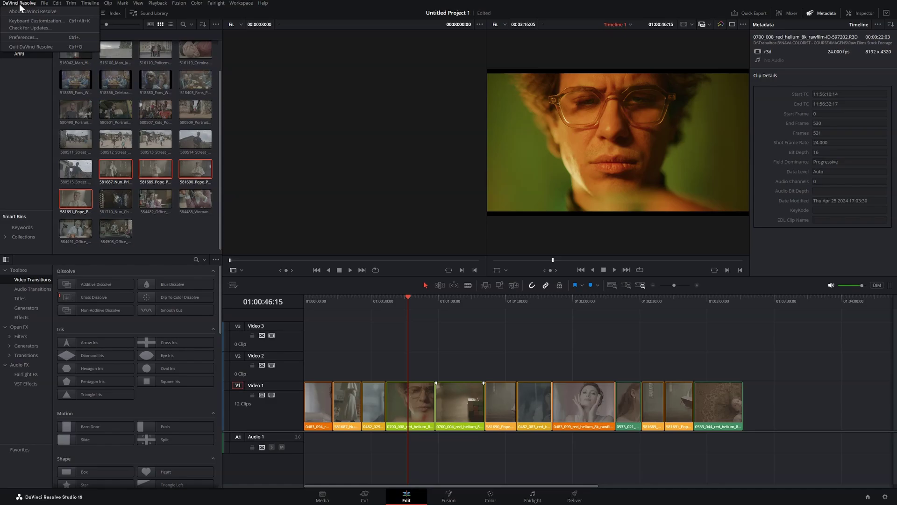
click(37, 22)
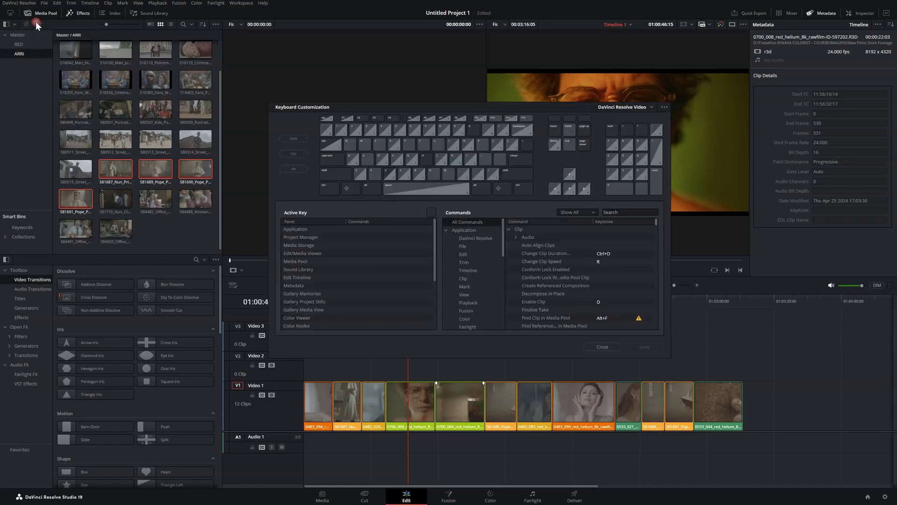
click(629, 213)
text(marker)
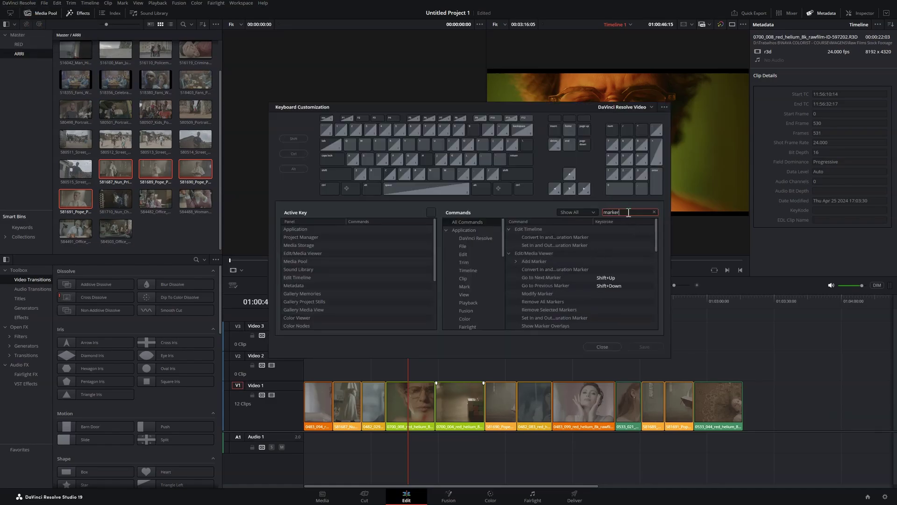
Assign Shift+Up to Go to Next Marker and Shift+Down to Go to Previous Marker, save the shortcuts, and close the dialog.
click(618, 277)
click(625, 286)
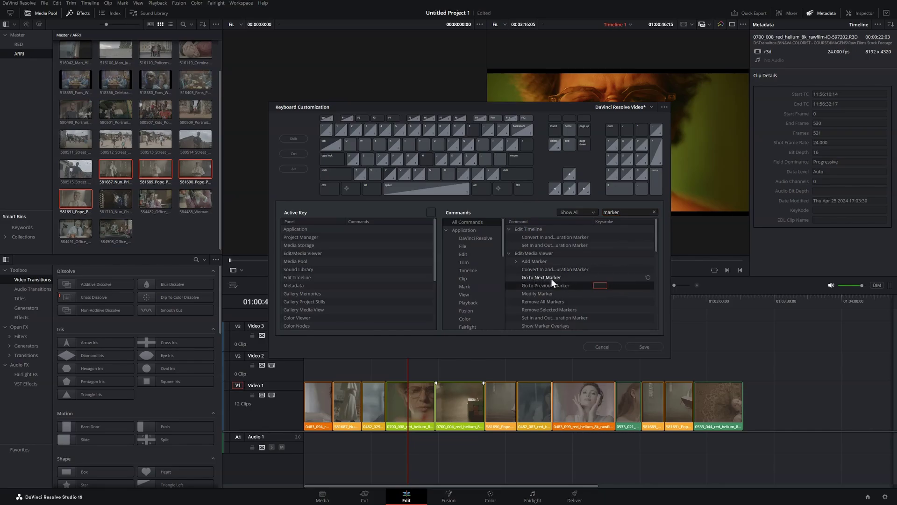
click(599, 277)
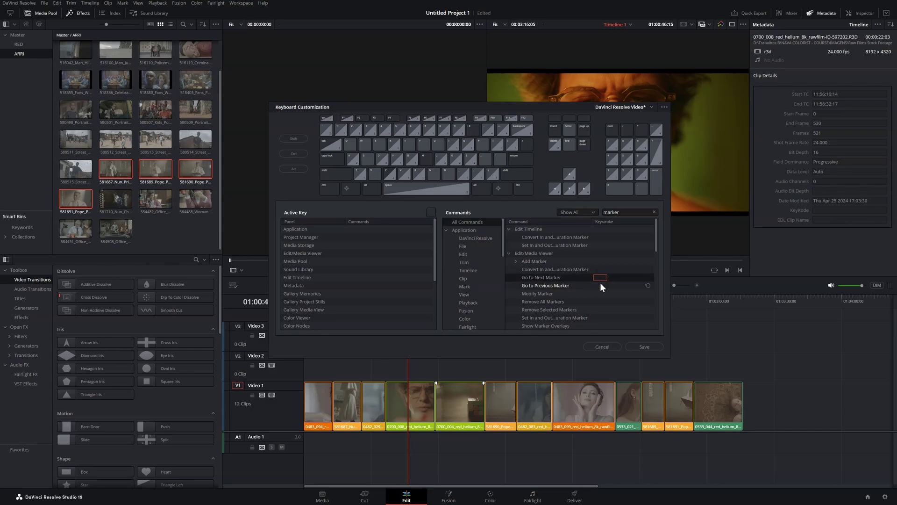
click(600, 282)
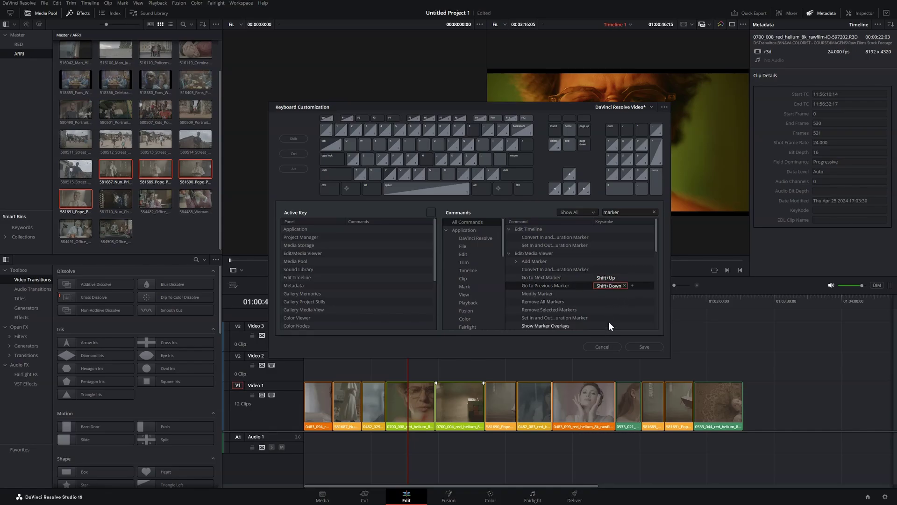
click(641, 346)
click(604, 348)
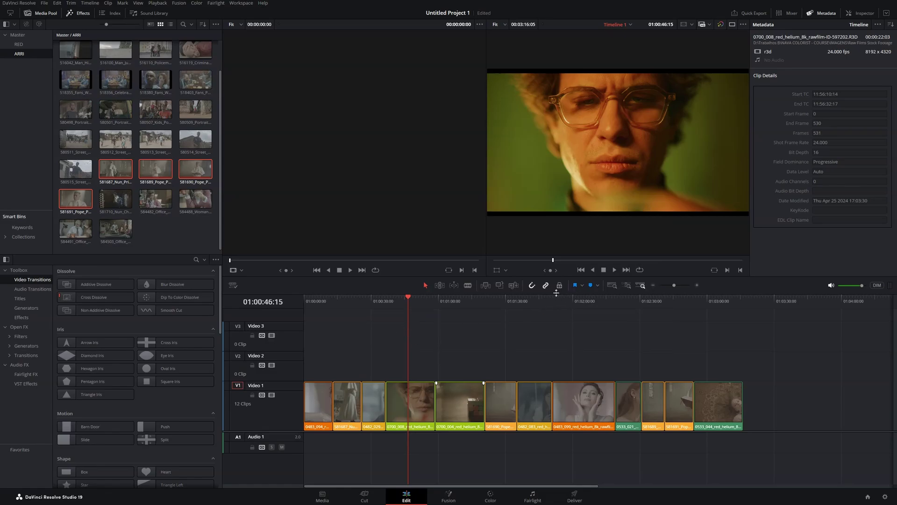
Switch to the single viewer and add a timeline marker over the first clip at 01:00:09:01.
drag(342, 304, 324, 305)
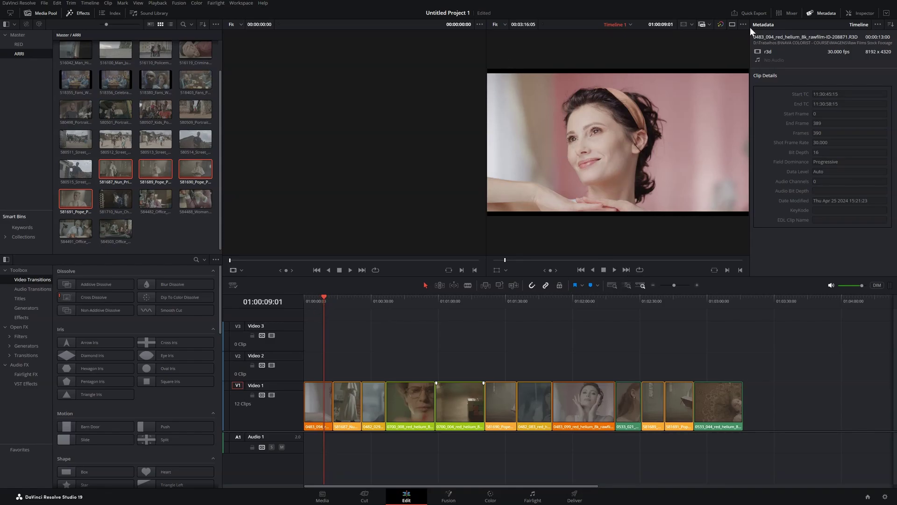
click(732, 25)
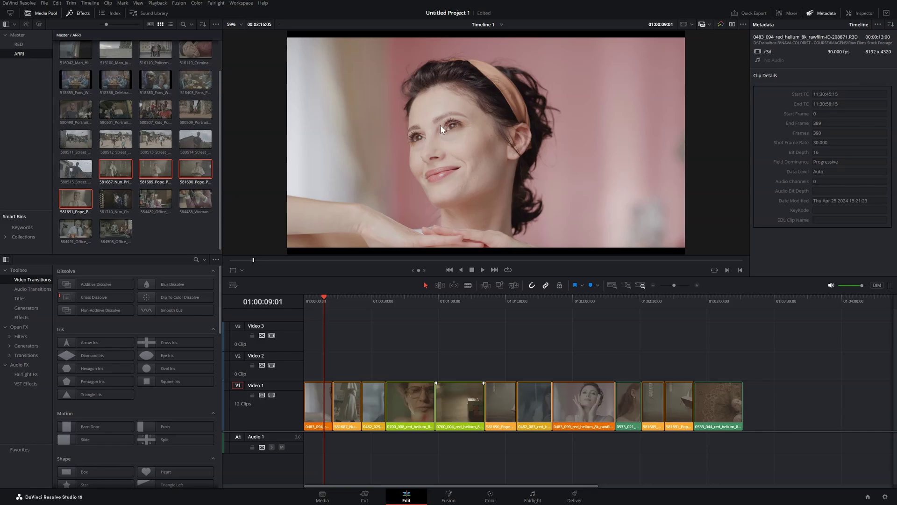
click(592, 285)
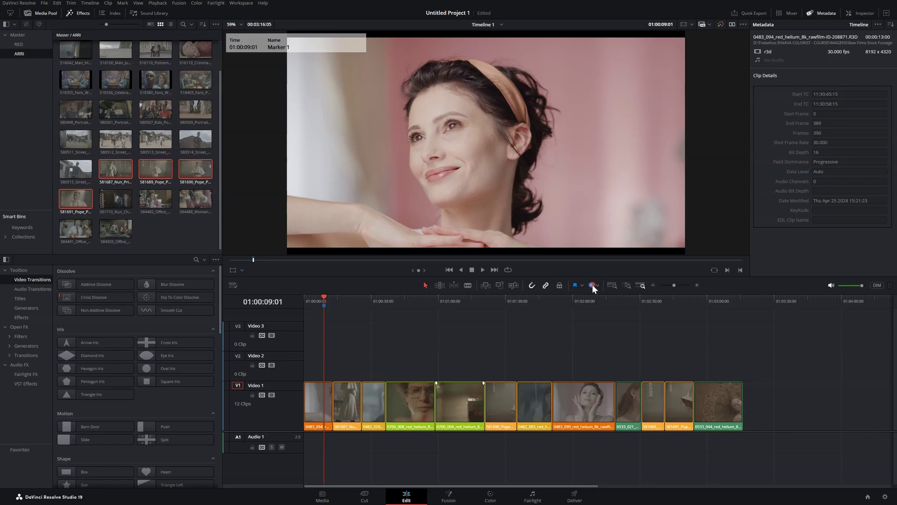
Add three more timeline markers at 01:00:48:12, 01:01:43:06 and 01:02:36:23.
click(412, 303)
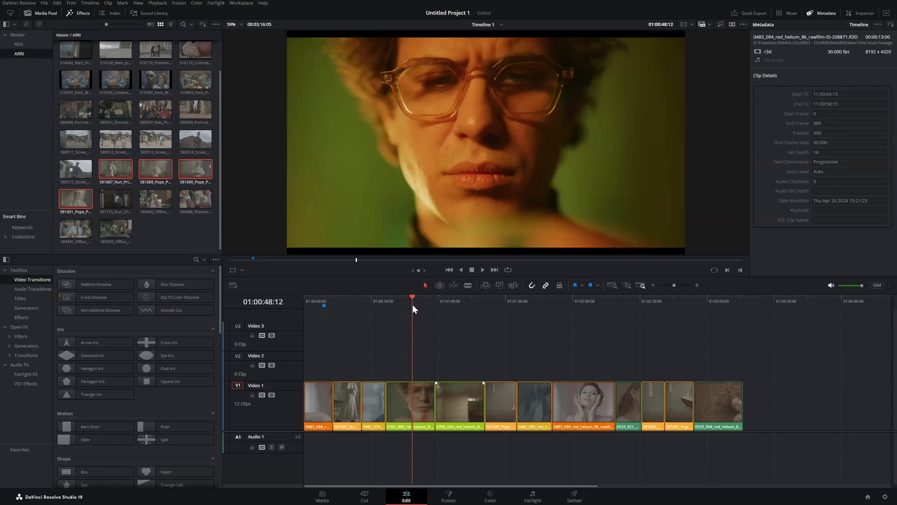
click(590, 284)
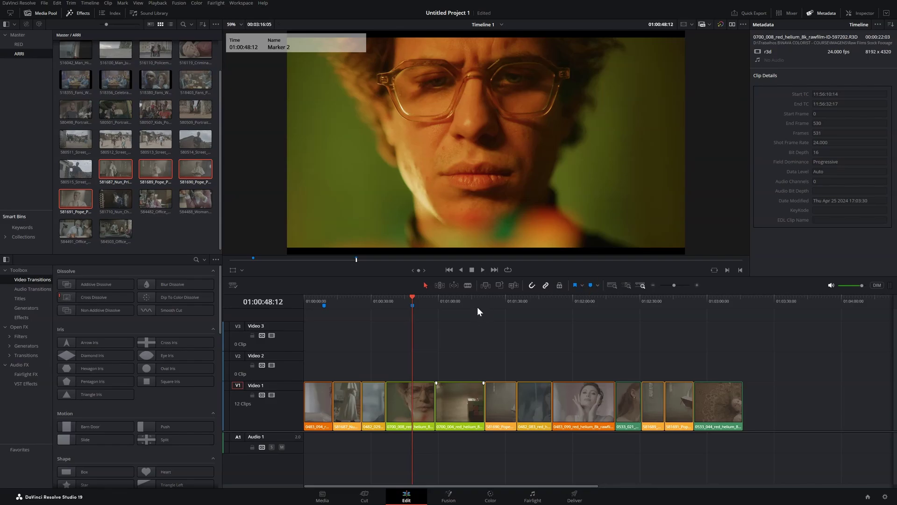
click(535, 309)
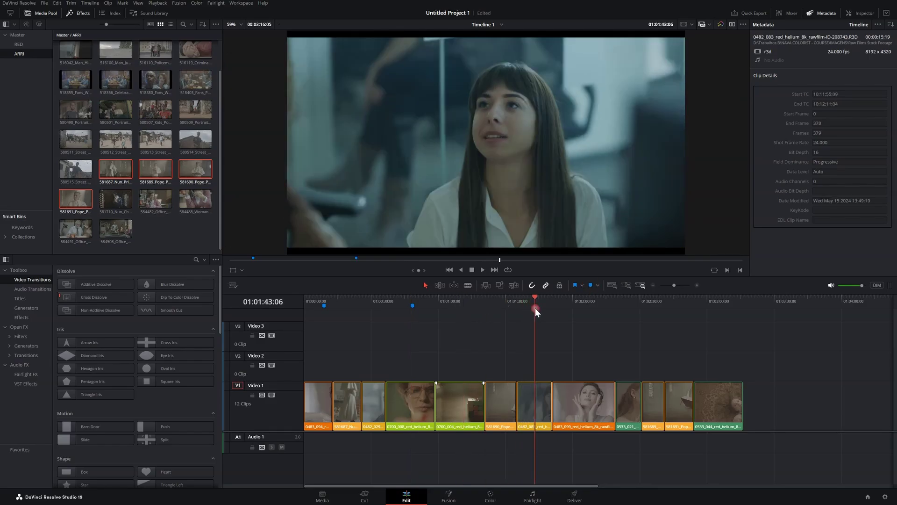
click(589, 285)
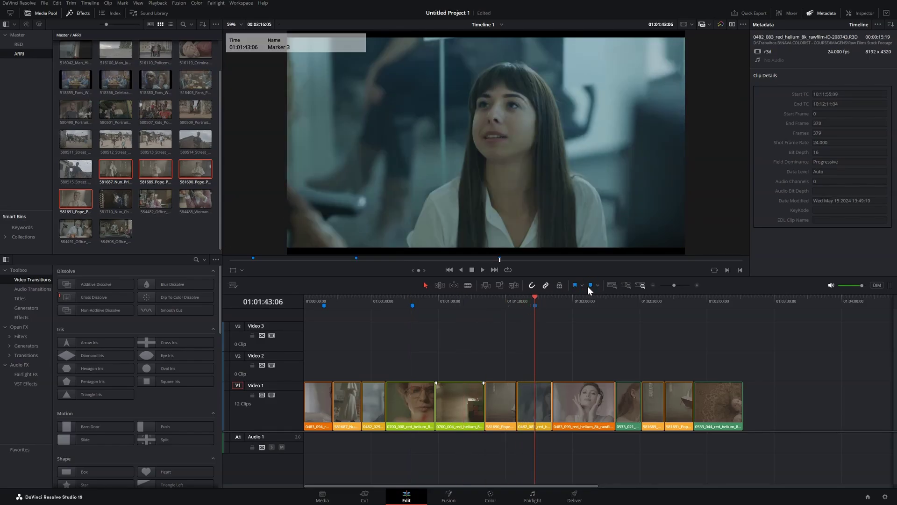
drag(646, 309, 655, 313)
click(589, 285)
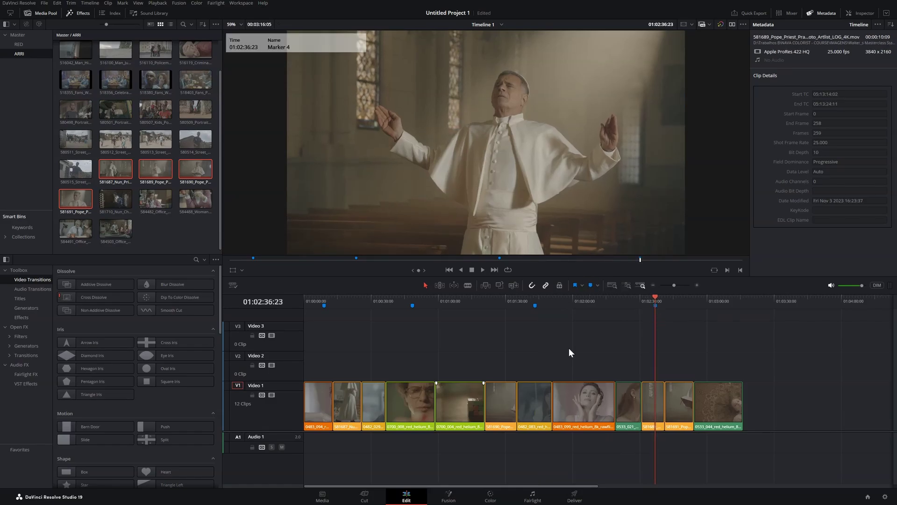
Place the playhead at 01:01:57:09 and jump to the nearest earlier marker with the marker navigation shortcut.
click(567, 304)
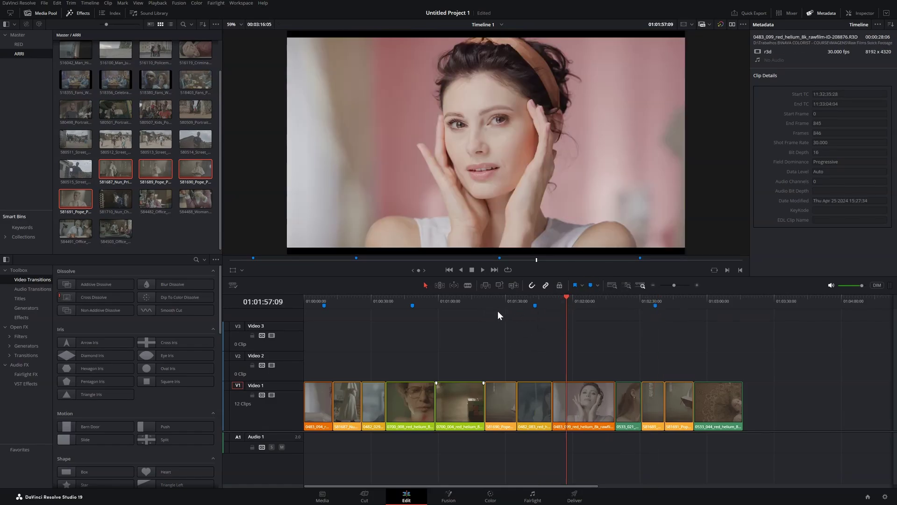
key(shift+Up)
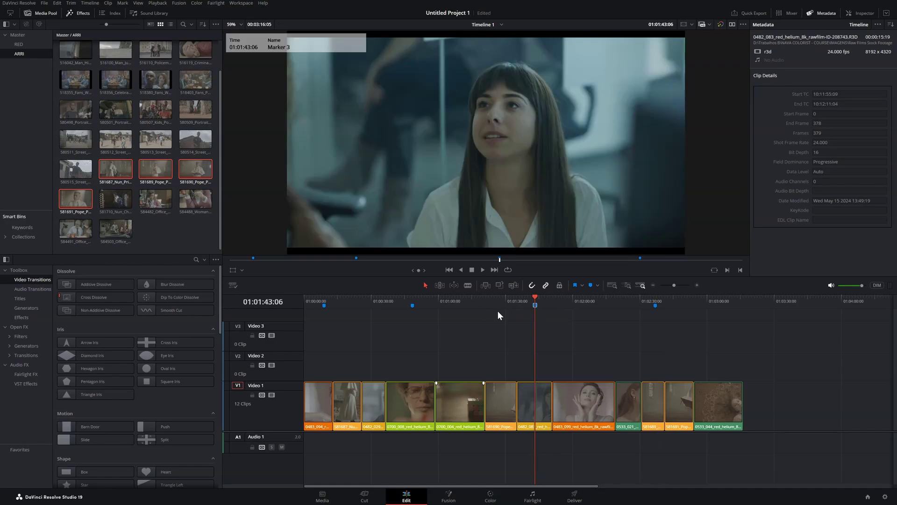
Jump back and forth between the timeline markers with the marker navigation shortcuts, ending on the first marker at 01:00:09:01.
key(shift+Up)
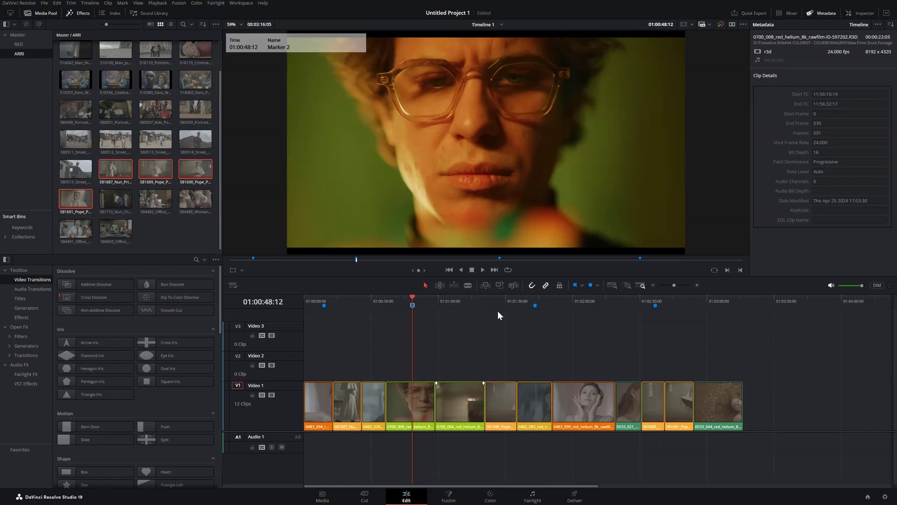
key(shift+Up)
key(shift+Down)
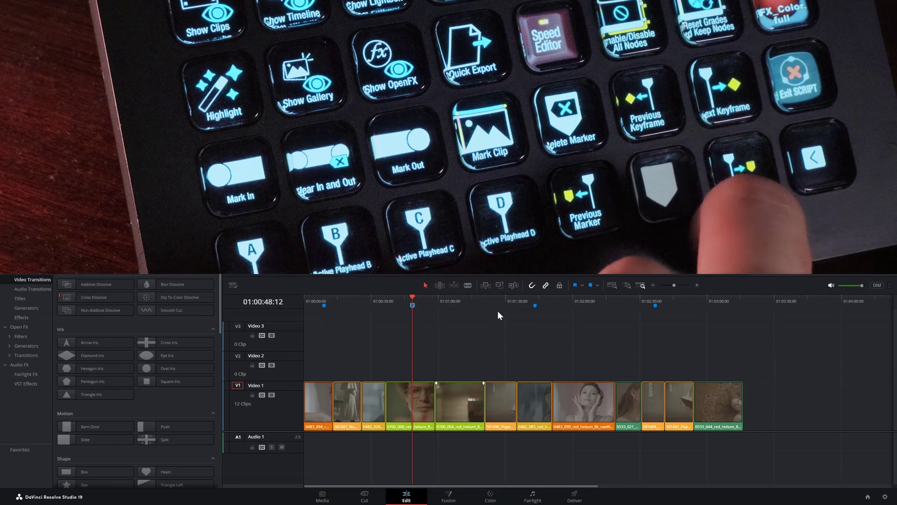
key(shift+Down)
key(shift+Down)
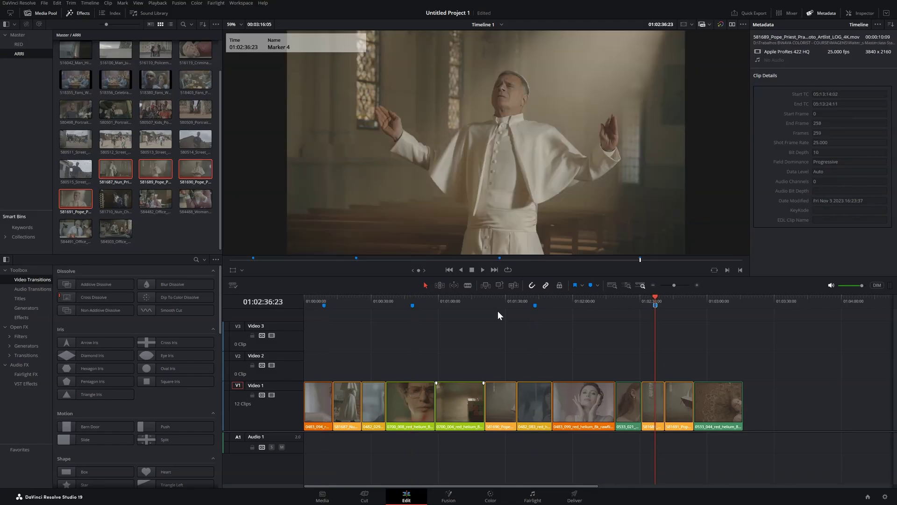
key(shift+Up)
key(shift+Up)
key(shift+Up)
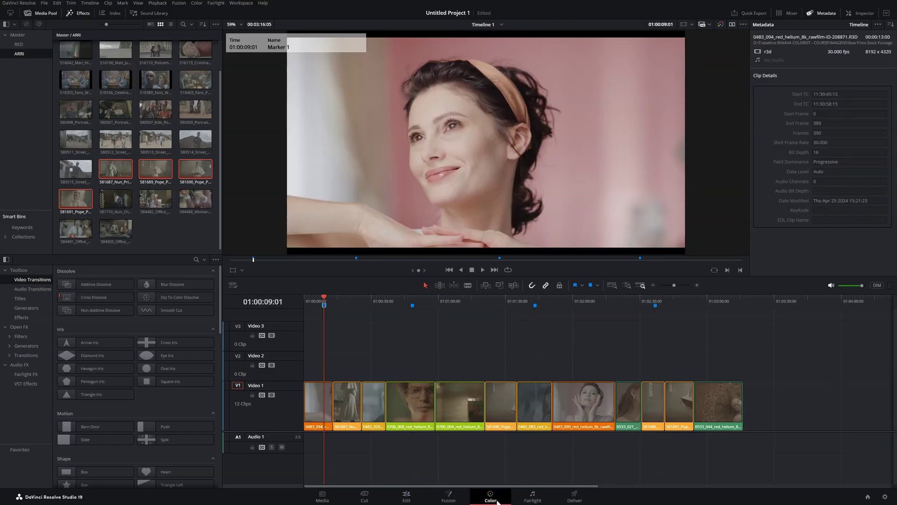
Switch to the Color page and jump forward and back through the timeline markers, returning to Marker 1.
click(490, 497)
key(shift+Down)
key(shift+Down)
key(shift+Down)
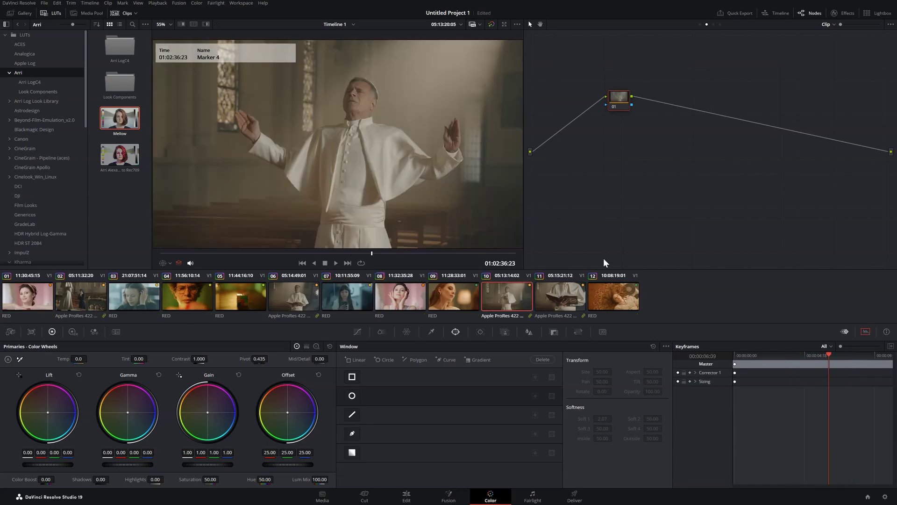
key(shift+Up)
key(shift+Up)
key(shift+Up)
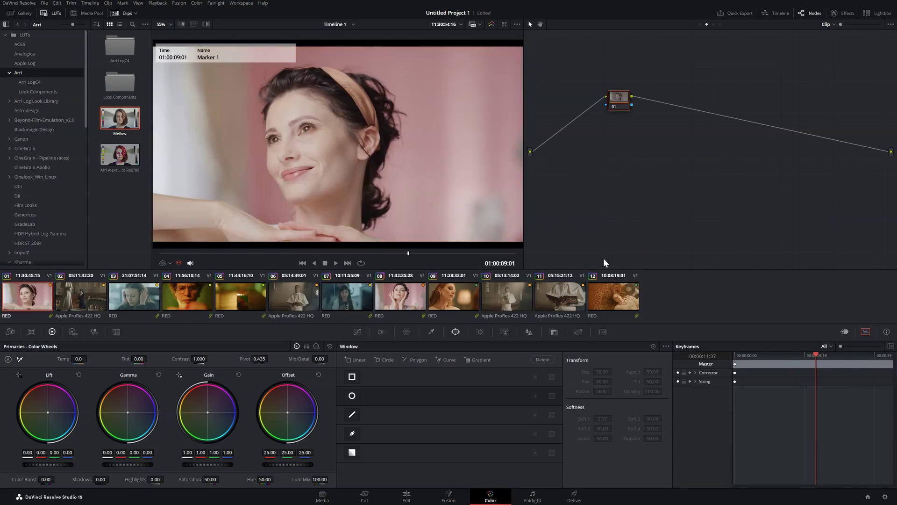
key(shift+Down)
key(shift+Up)
View clips 04, 08, 11 and 12 in turn from the clip thumbnails and go back to clip 08.
click(191, 296)
click(403, 296)
click(552, 296)
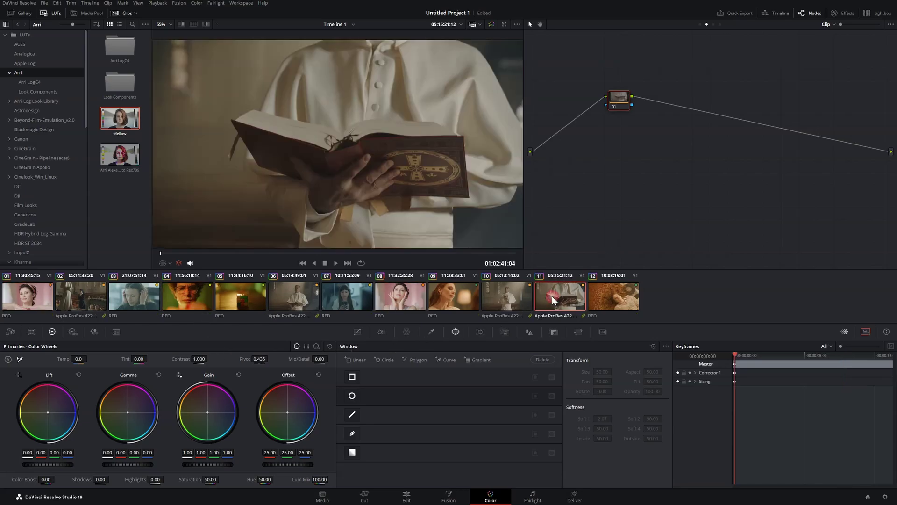
click(613, 296)
click(405, 295)
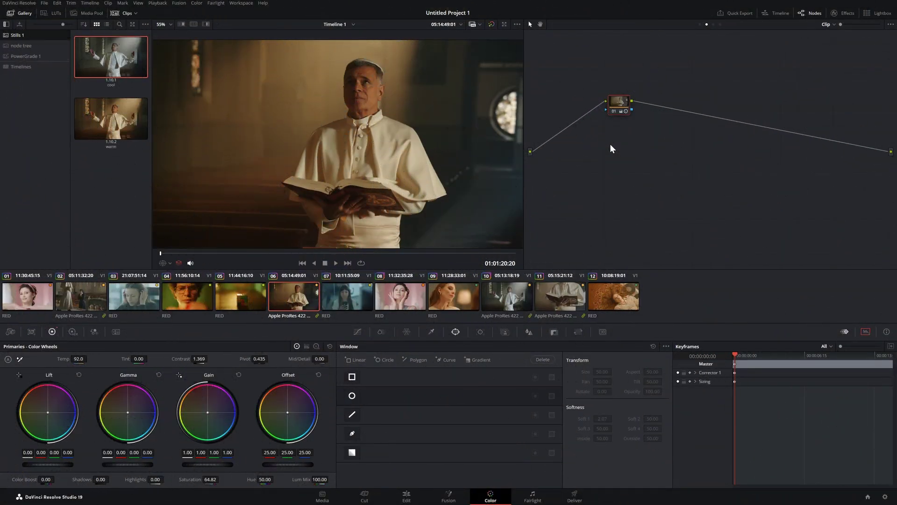
Add a second color version to clip 06 using the cool still's grade, and switch between both versions, ending on version 1.
key(ctrl+n)
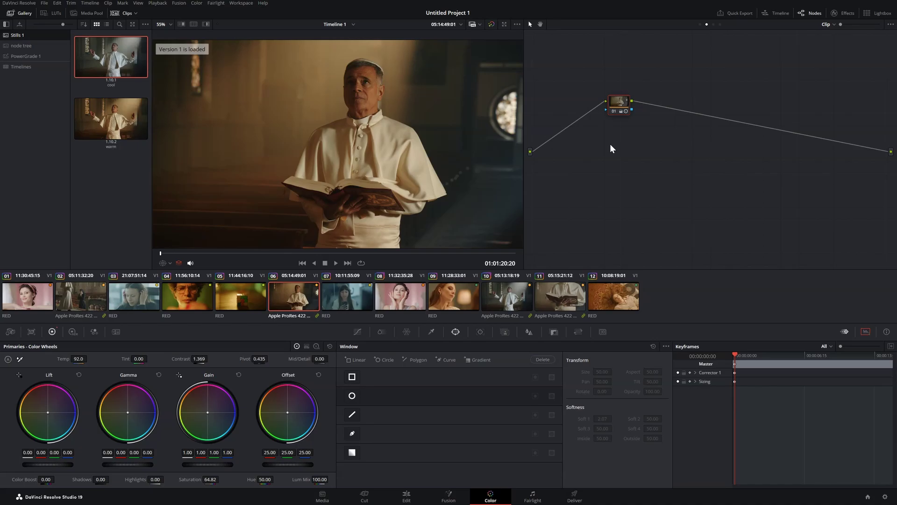
key(ctrl+y)
middle_click(137, 69)
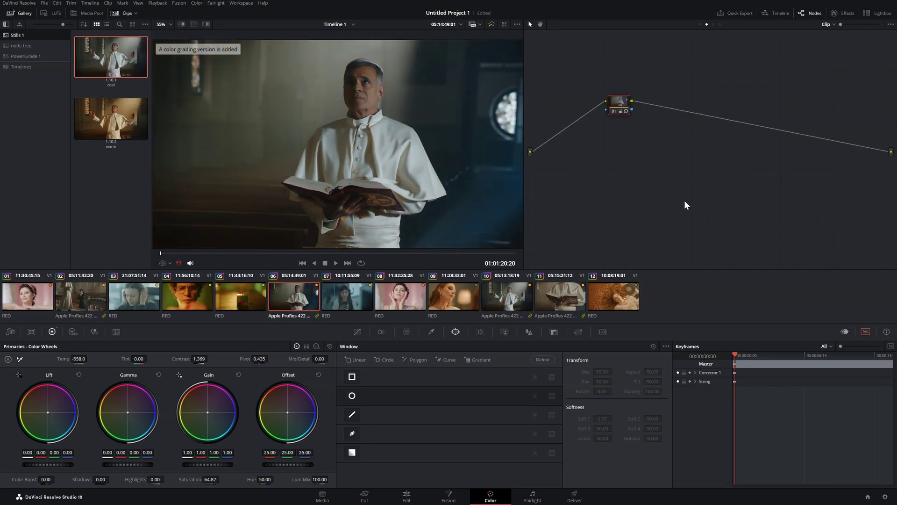
key(ctrl+b)
key(ctrl+n)
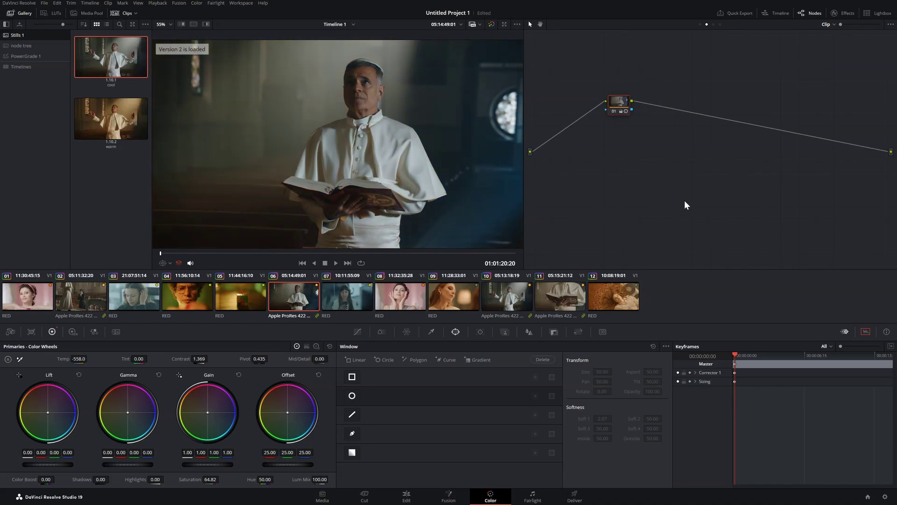
key(ctrl+b)
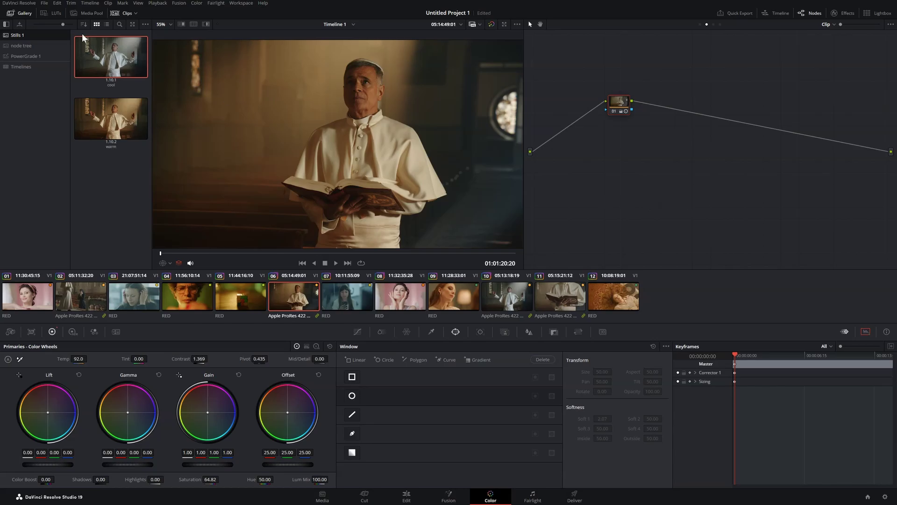
Open the keyboard customization with the DaVinci Resolve preset and search for "memories" to review the load and save memory commands.
click(21, 3)
click(30, 21)
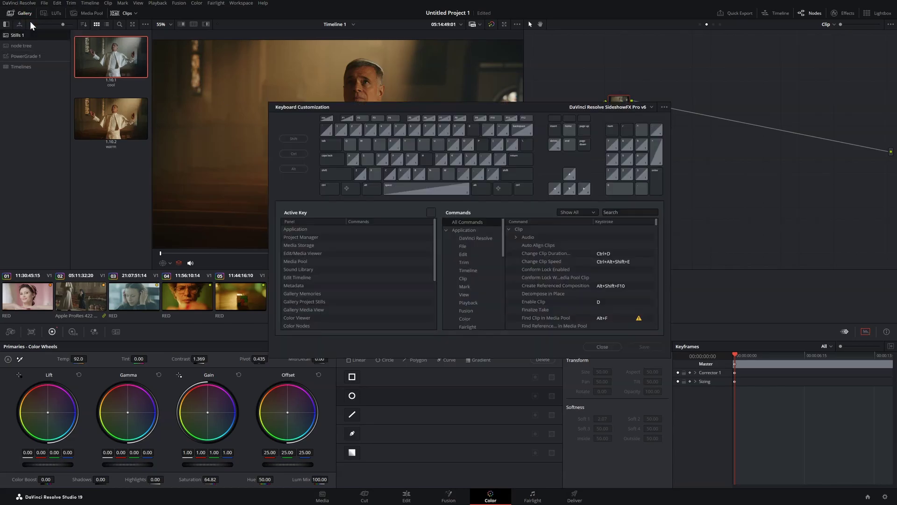
click(625, 211)
text(me)
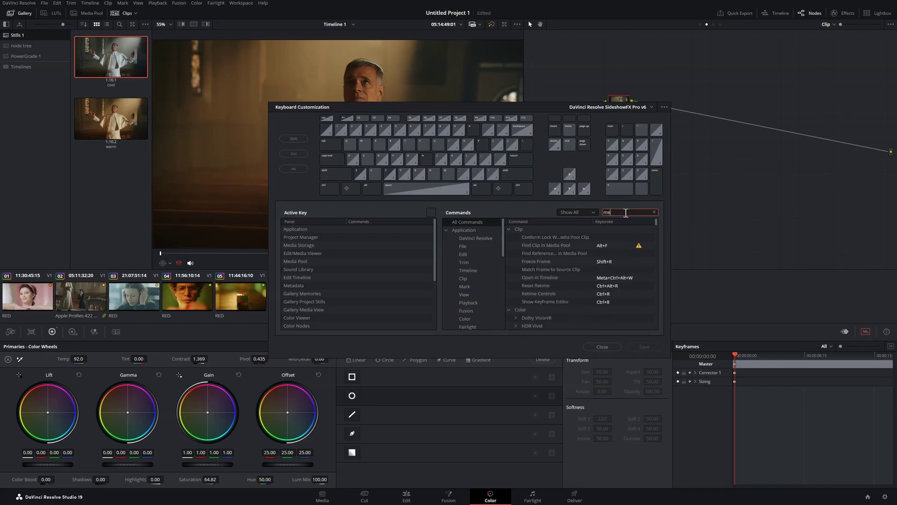
text(mories)
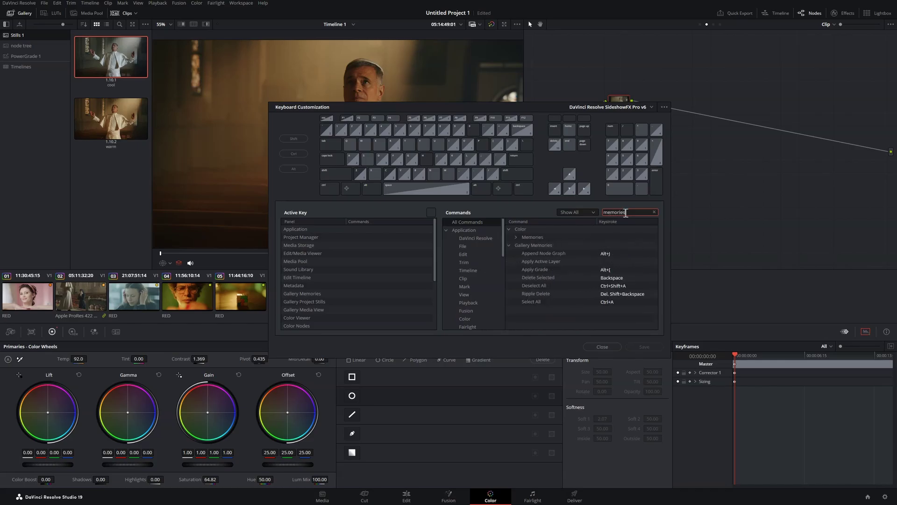
click(516, 237)
scroll(552, 287, down, 2)
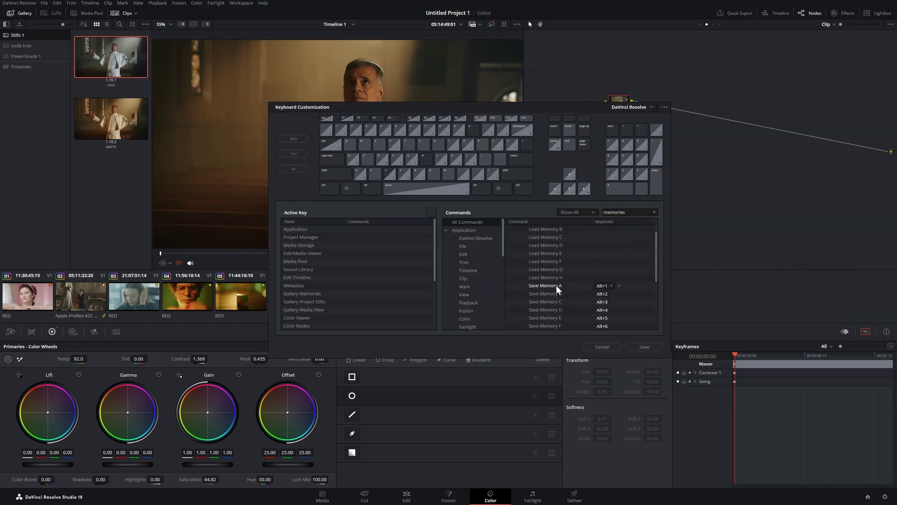
scroll(579, 279, up, 1)
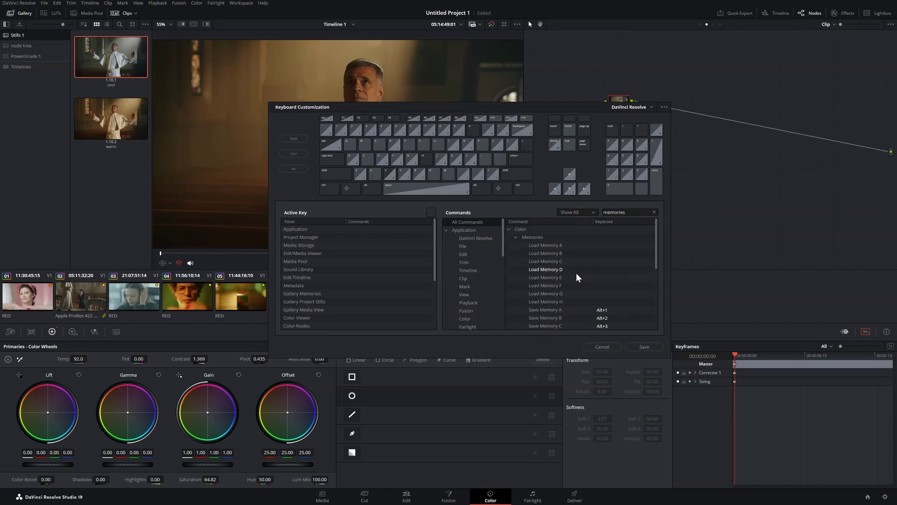
scroll(574, 292, down, 1)
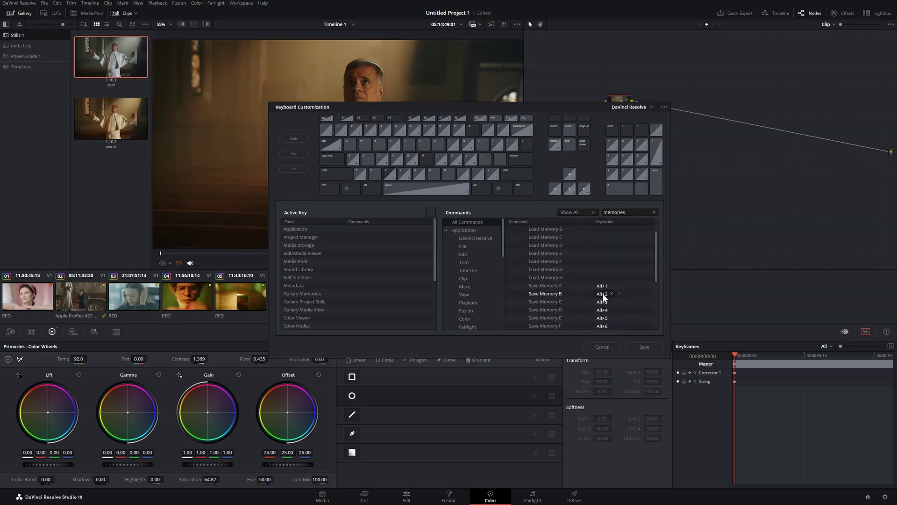
scroll(601, 288, up, 1)
Assign Ctrl+Alt+Shift+1 to Load Memory A and Ctrl+Alt+Shift+2 to Load Memory B, and save the shortcuts.
click(604, 245)
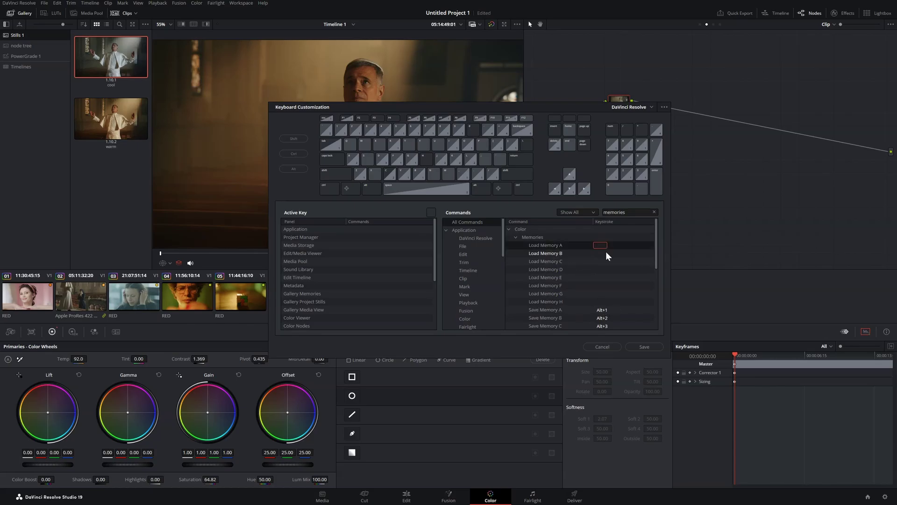
click(605, 267)
key(ctrl+alt+shift+1)
click(604, 255)
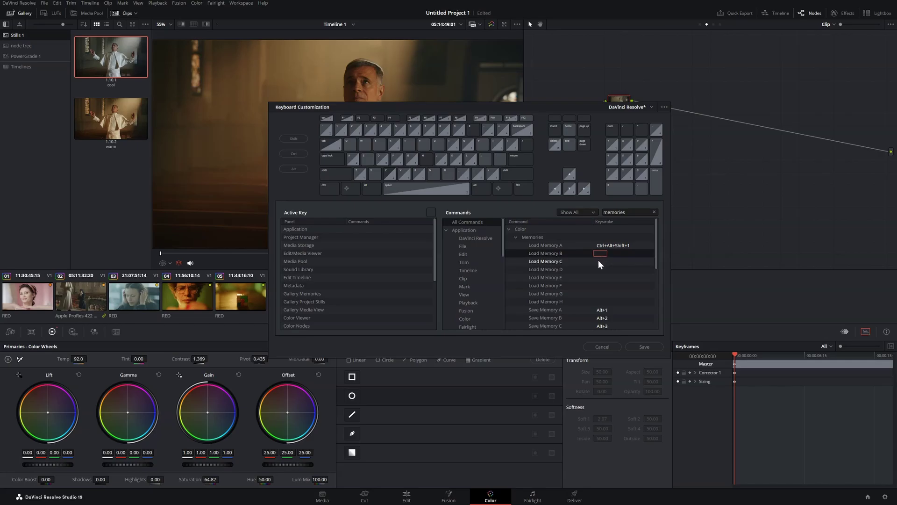
key(ctrl+alt+shift+2)
click(645, 346)
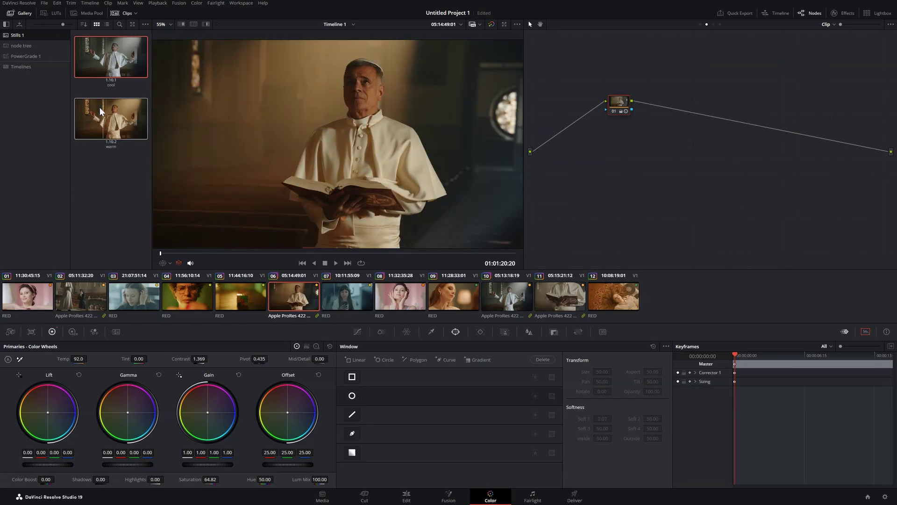
Inspect the project memories in the full gallery before and after saving clip 06's warm grade to memory A.
click(21, 14)
click(19, 13)
click(133, 24)
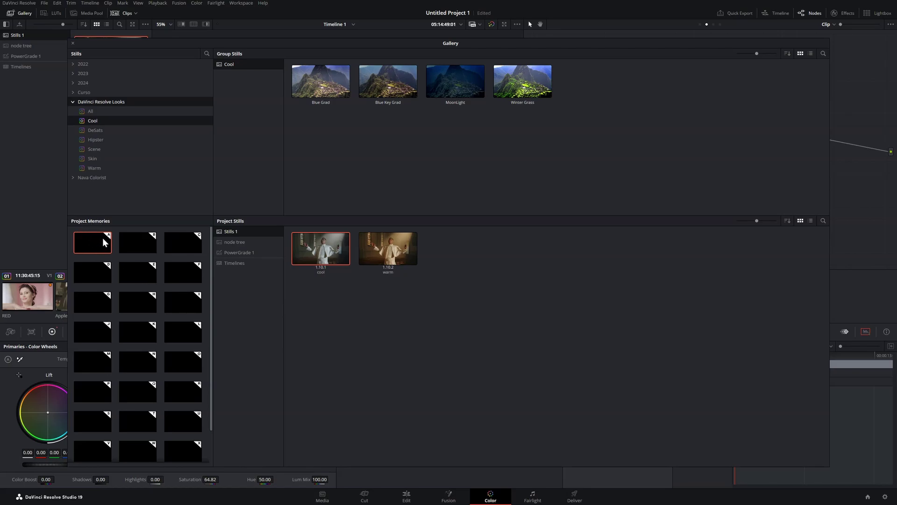
drag(263, 42, 277, 43)
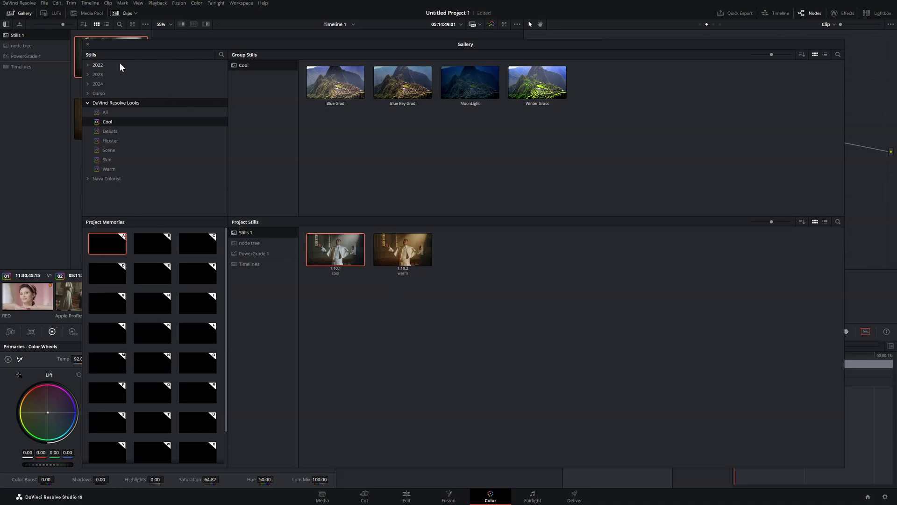
click(175, 55)
key(Escape)
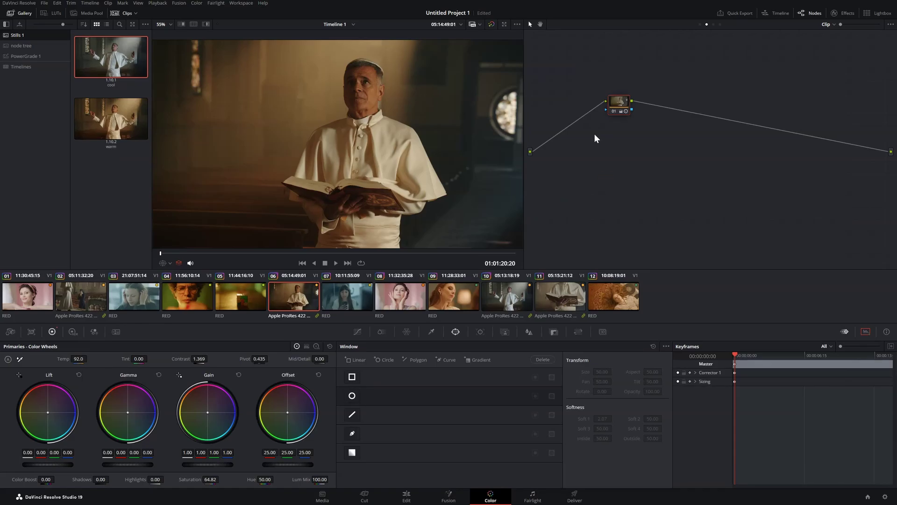
click(132, 25)
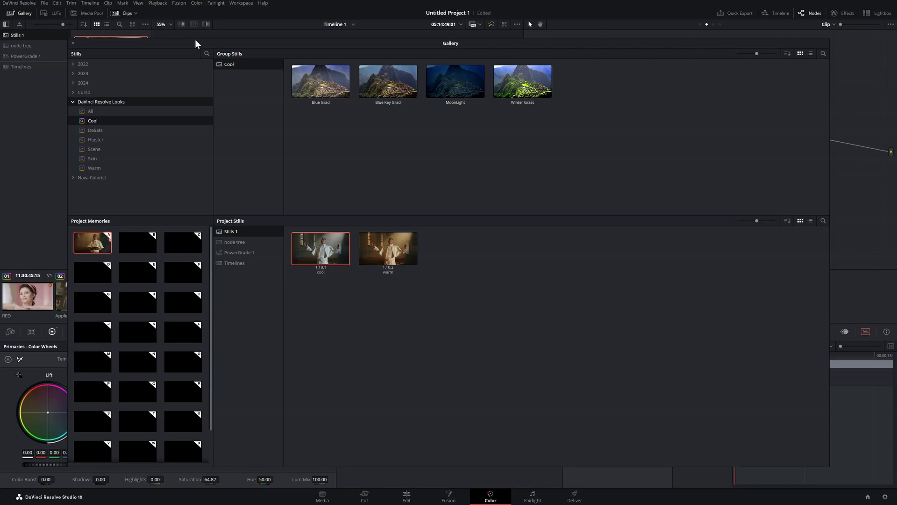
click(73, 43)
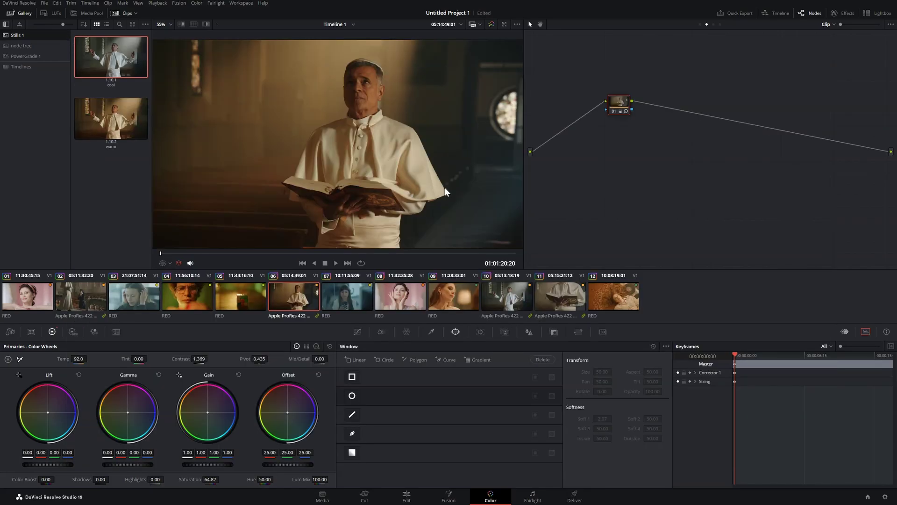
Save clip 06's cool grade to memory B and check both stored grades in the gallery's project memories.
key(ctrl+1)
click(132, 24)
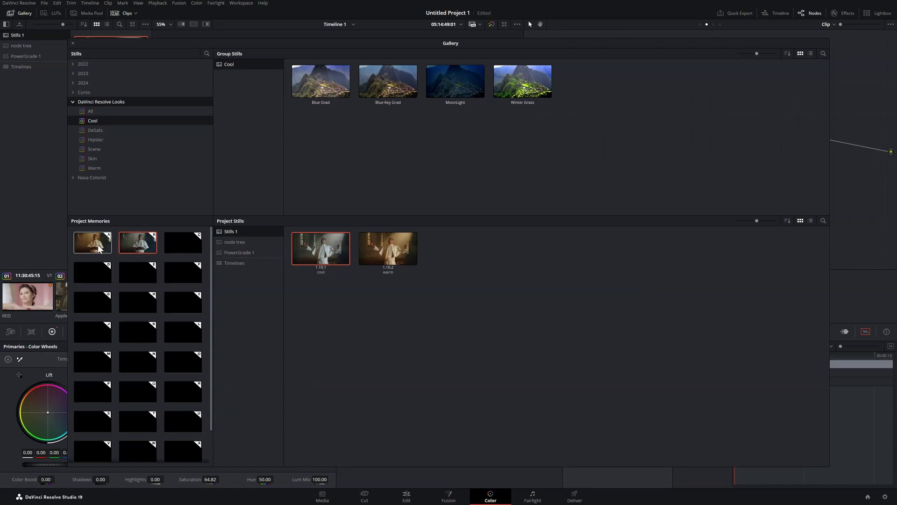
click(386, 337)
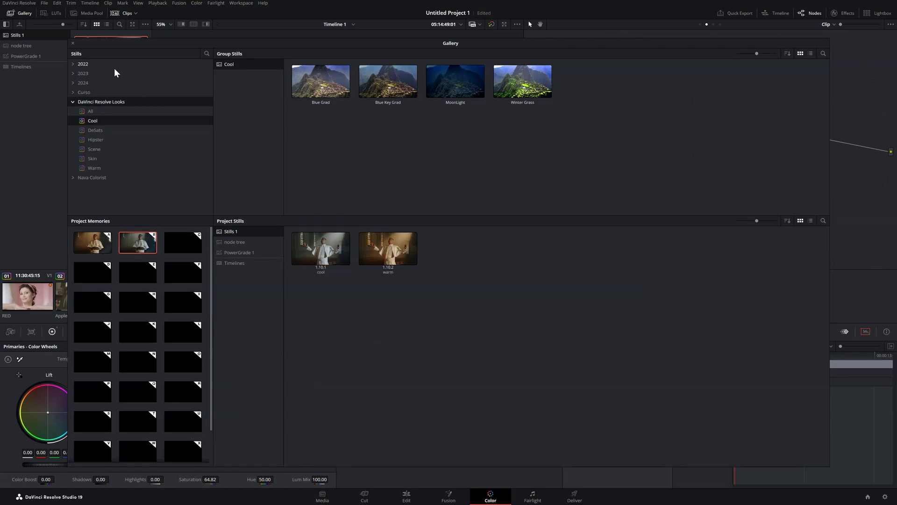
click(73, 43)
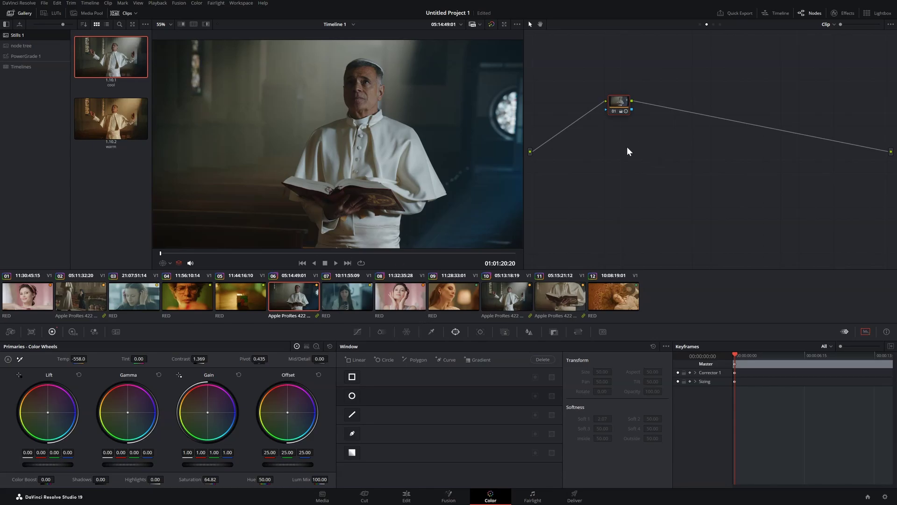
Filter the clips in the Lightbox by the clip color of the church scenes and return to the grading view.
click(879, 13)
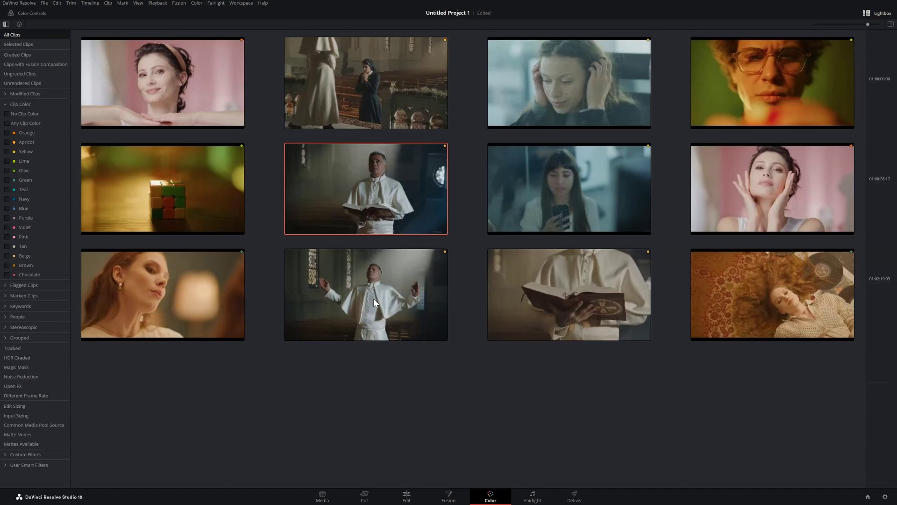
click(23, 148)
click(26, 152)
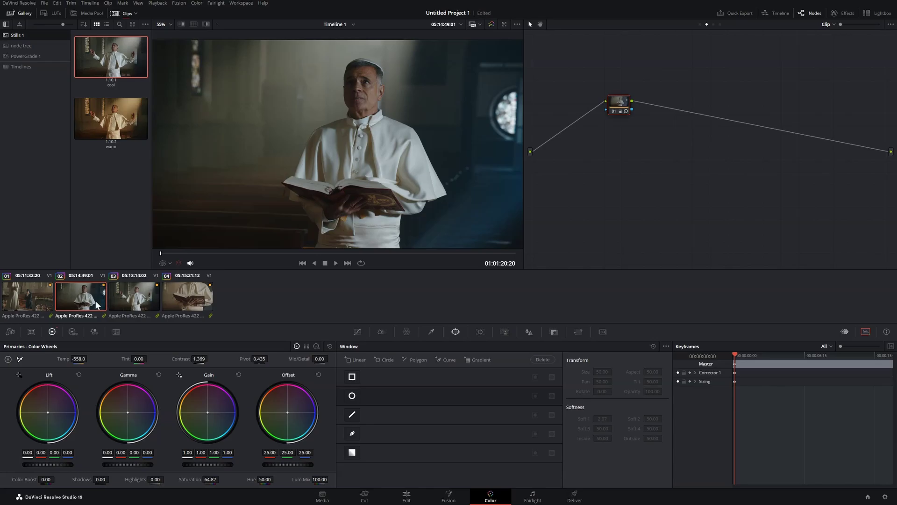
Step back and forth through the filtered church clips and reset all grades and nodes on the third one.
click(26, 302)
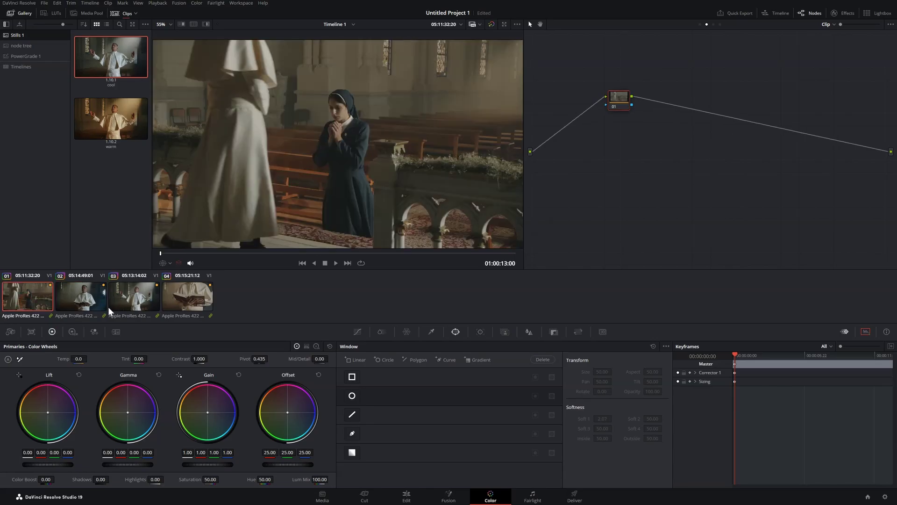
key(Down)
key(Down)
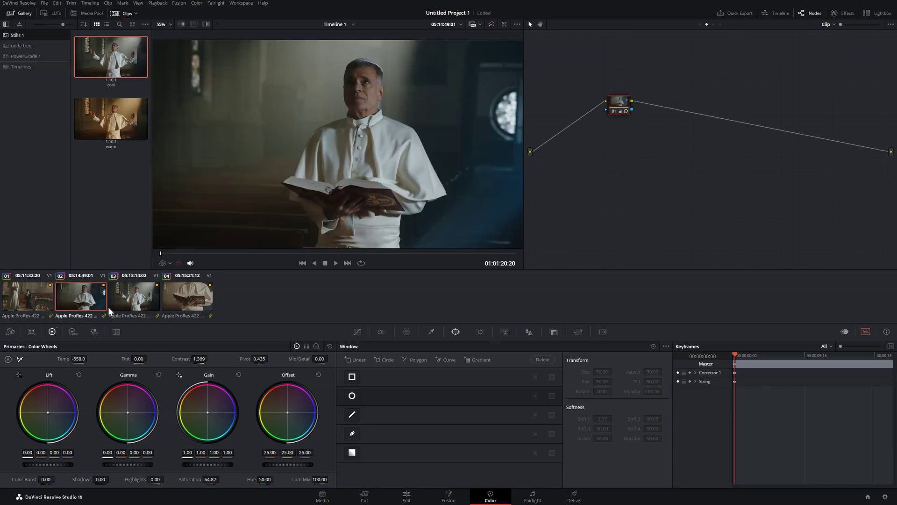
key(Up)
key(Down)
key(Down)
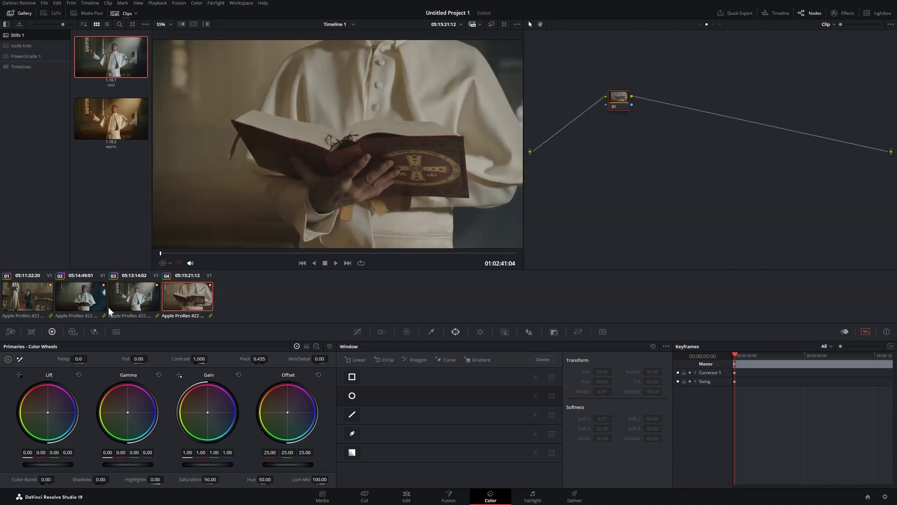
key(Up)
key(ctrl+Home)
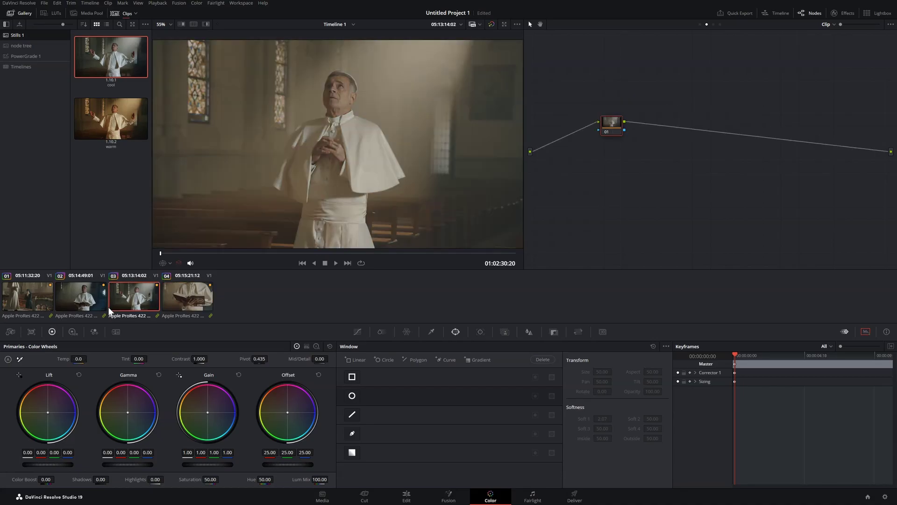
Apply the warm grade stored in memory A to the third and fourth filtered church clips.
key(Down)
key(Up)
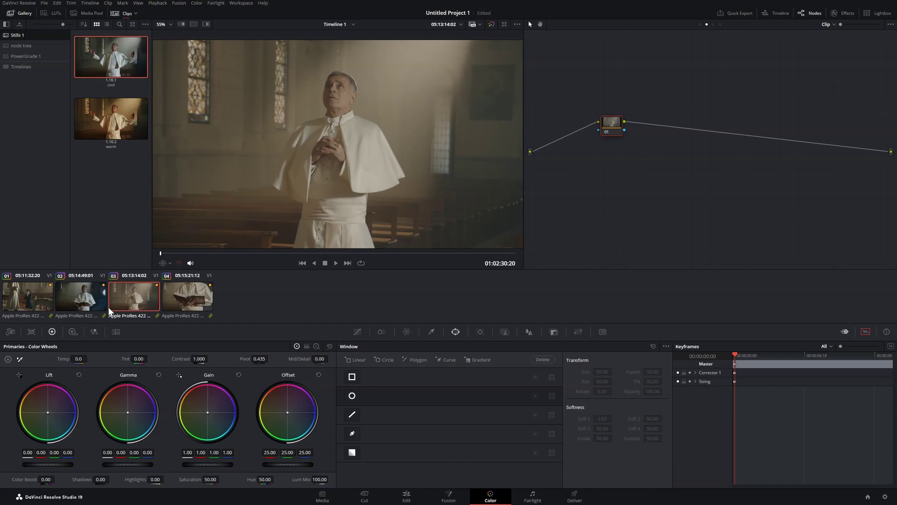
key(ctrl+n)
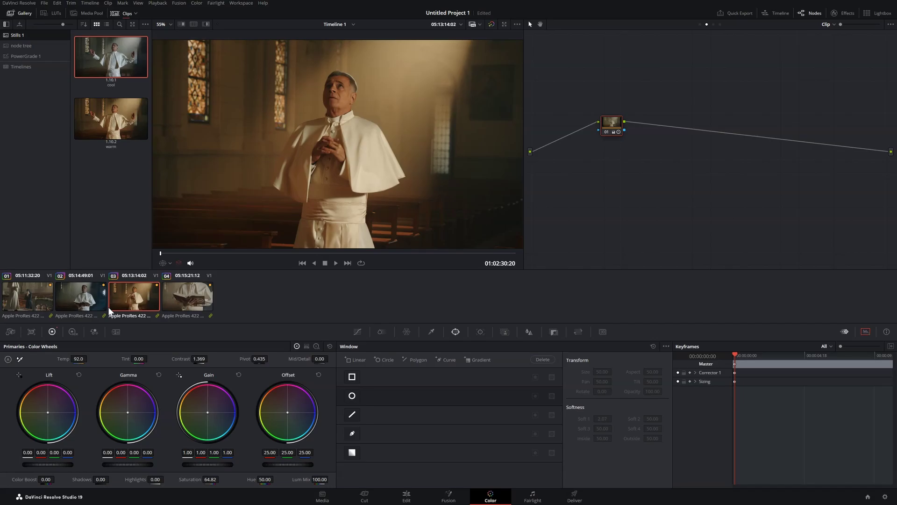
key(ctrl+b)
key(Down)
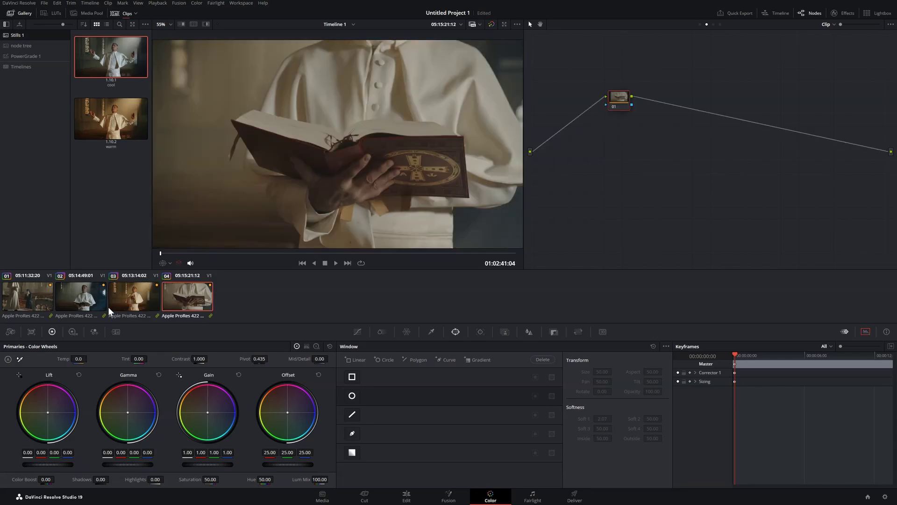
Apply memory A's warm grade to the first and second church clips and step through the filtered clips to compare them.
click(32, 293)
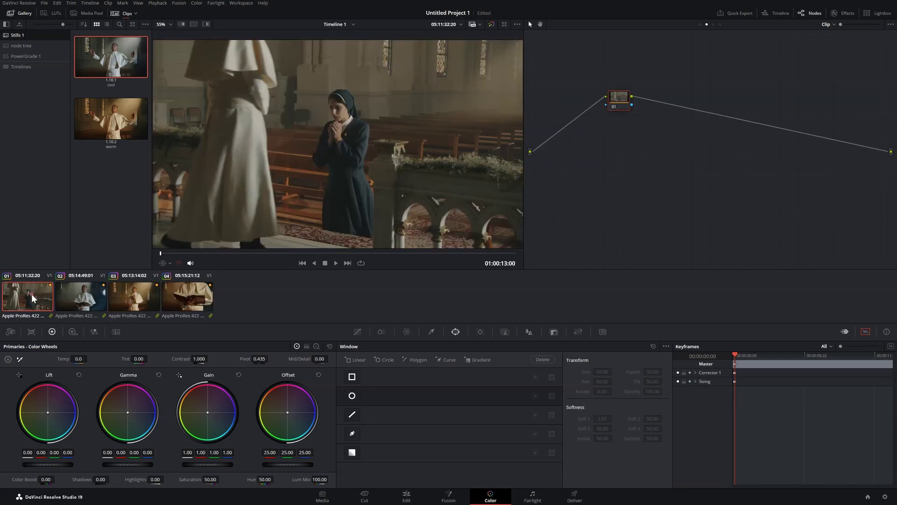
key(ctrl+2)
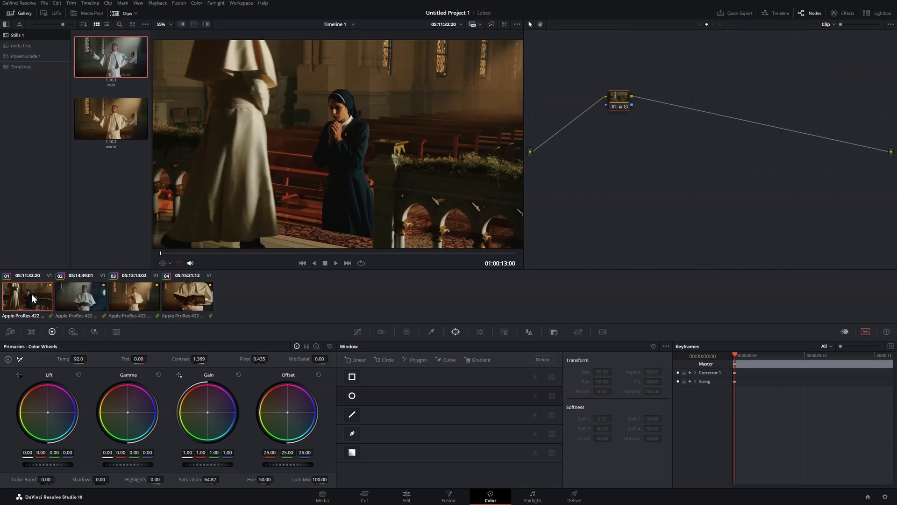
click(80, 302)
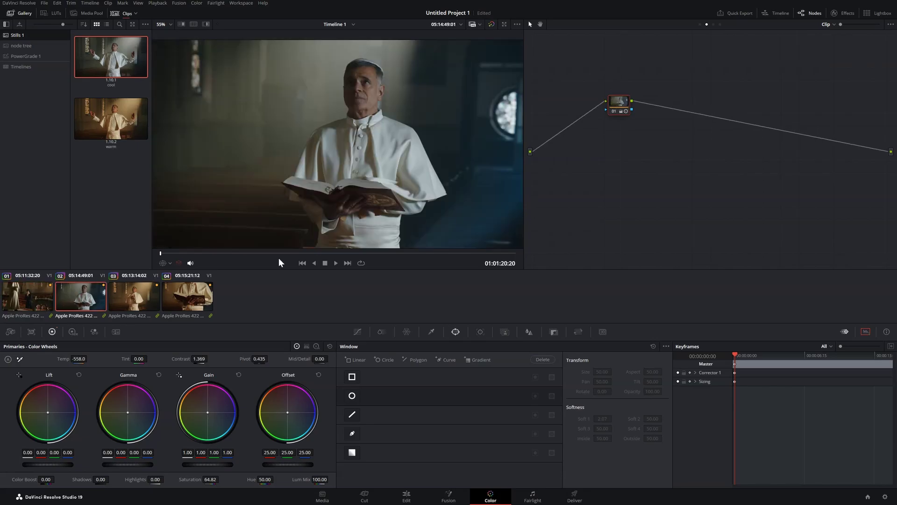
key(ctrl+2)
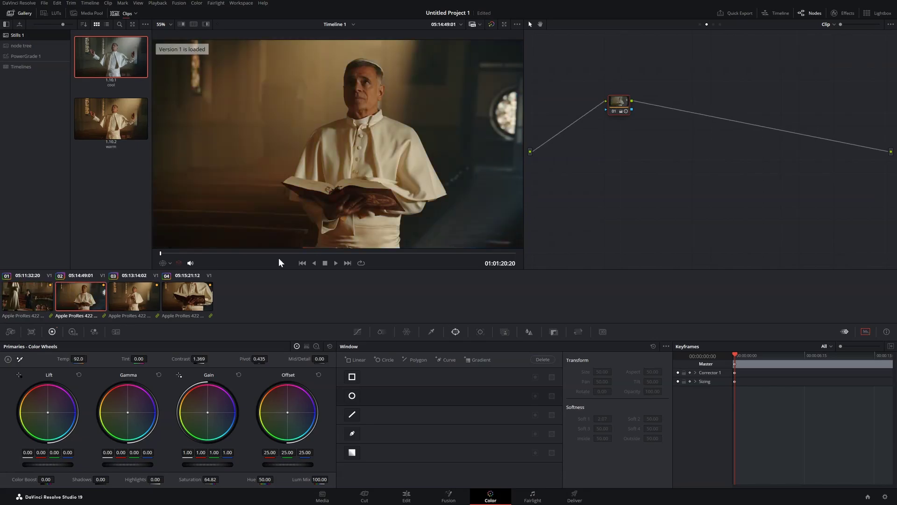
key(Up)
key(Down)
key(Down)
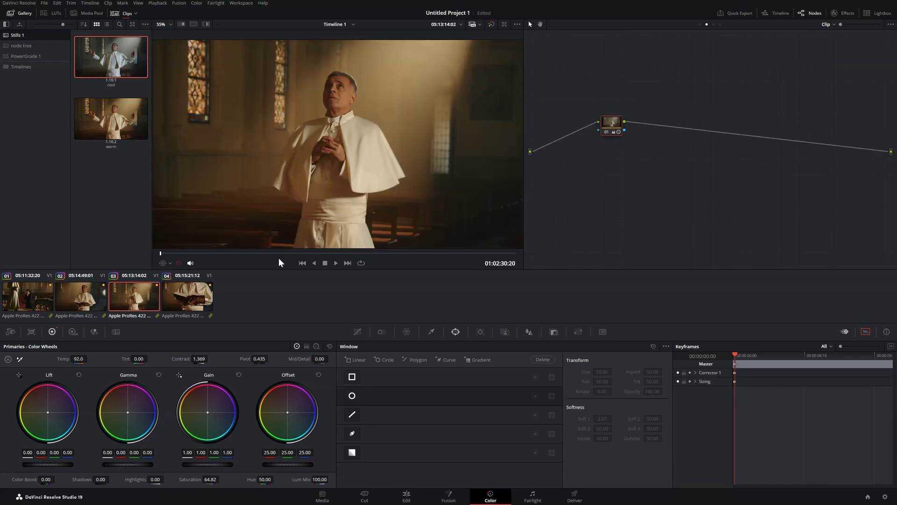
key(Down)
key(Up)
key(Up)
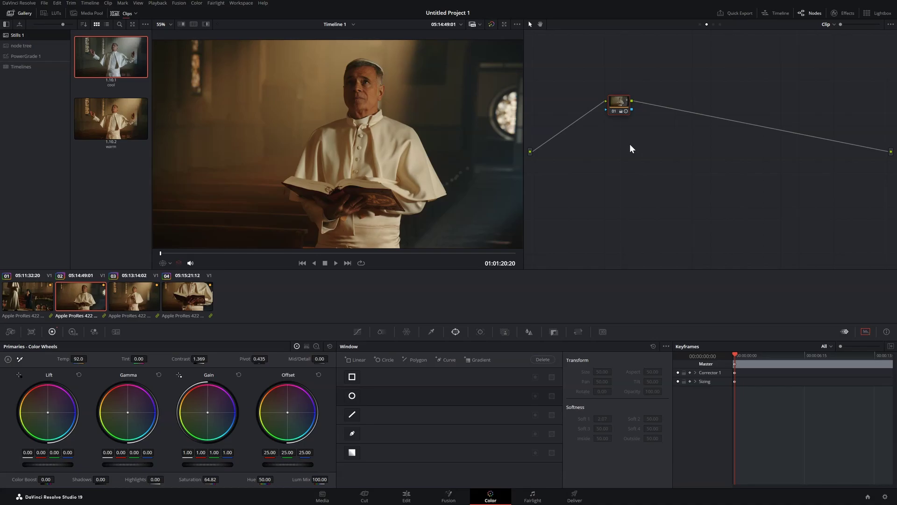
Apply the cool grade from memory B to all four church clips, from the fourth back to the first, and step through them.
click(187, 297)
click(132, 24)
drag(306, 236, 145, 247)
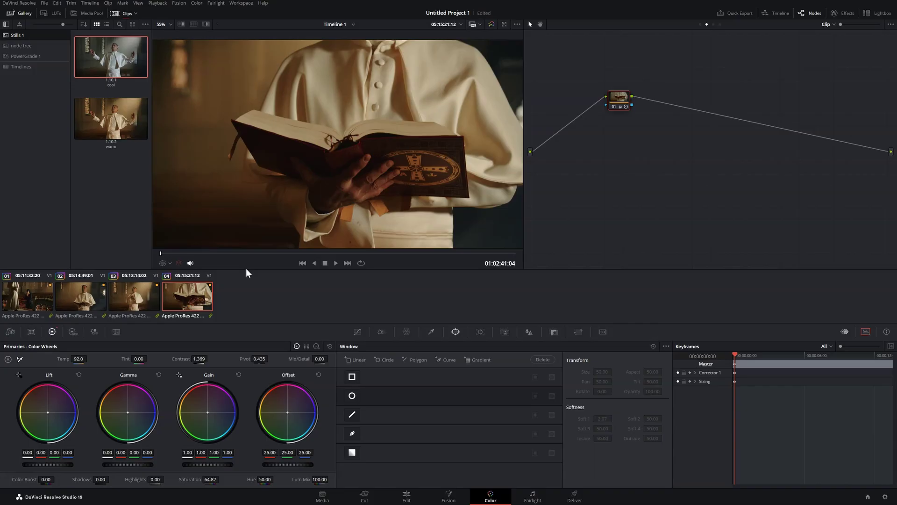
click(143, 299)
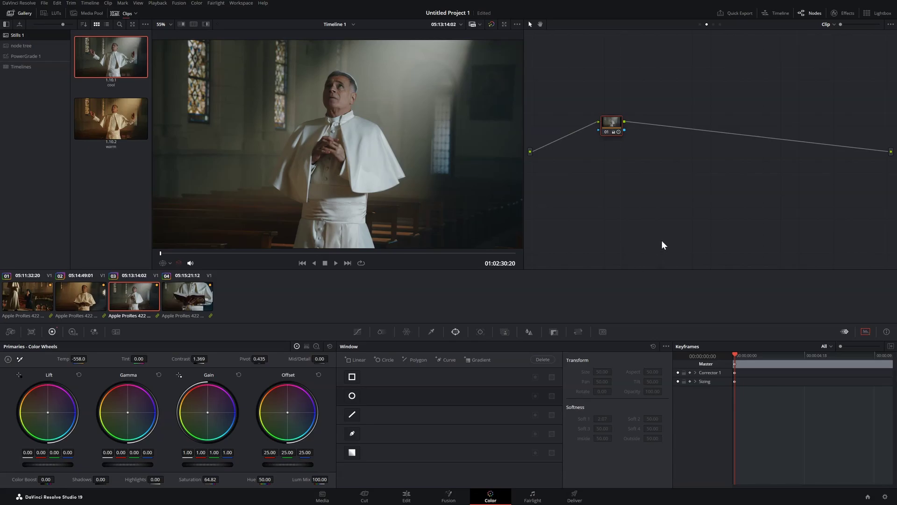
key(Up)
key(Up)
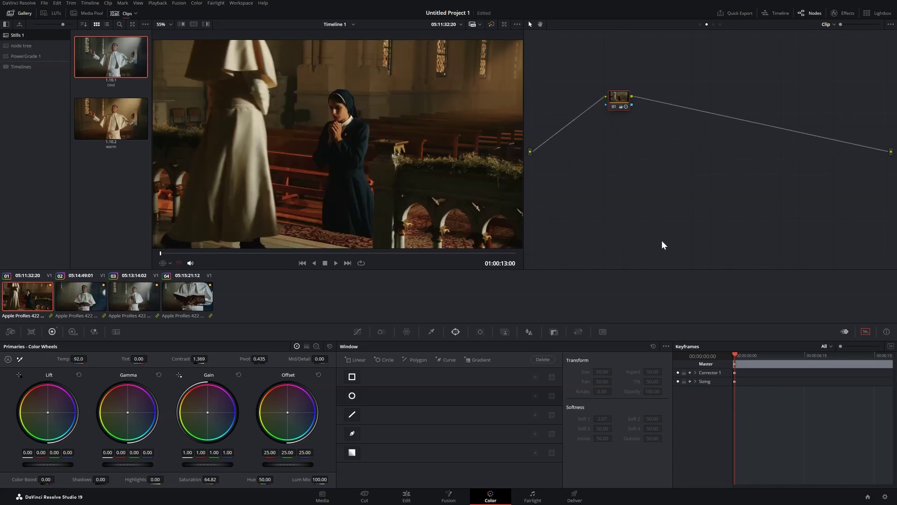
key(Down)
key(Down)
key(Down)
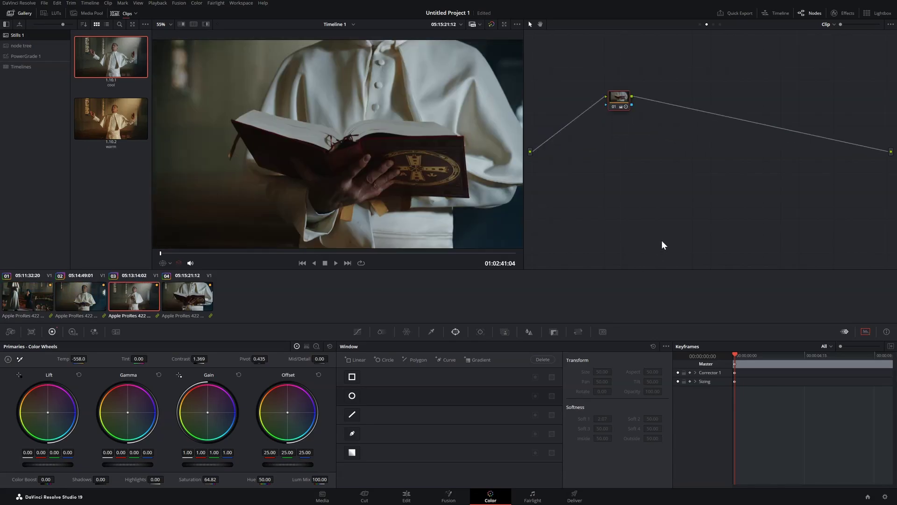
key(Up)
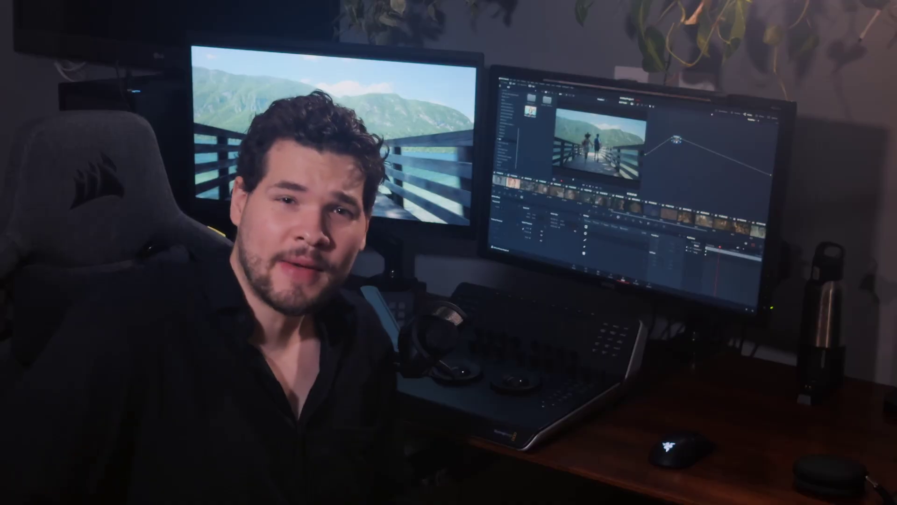